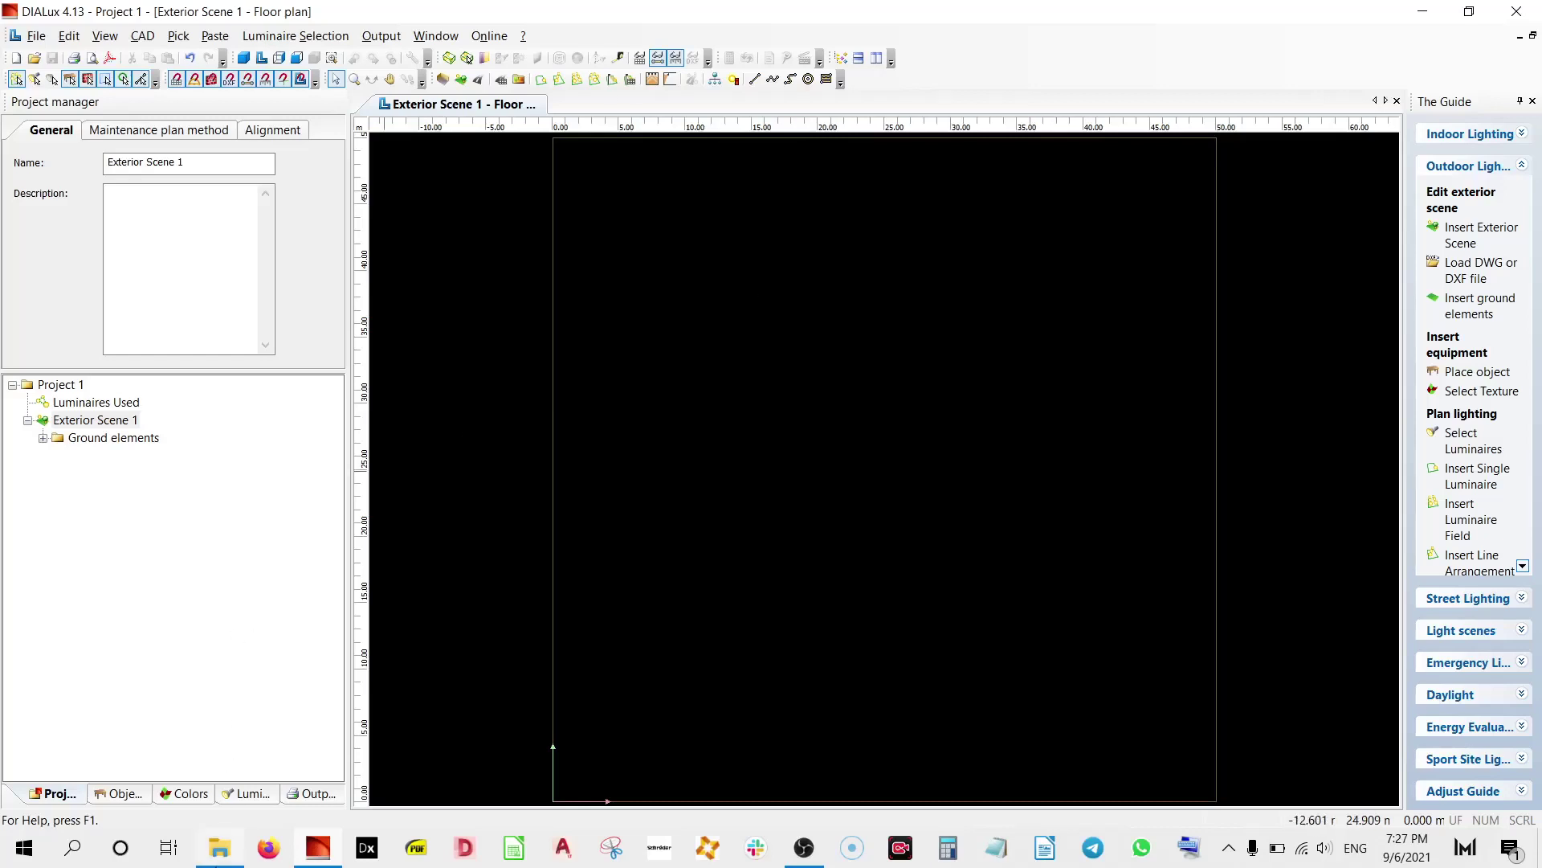
pyautogui.click(219, 848)
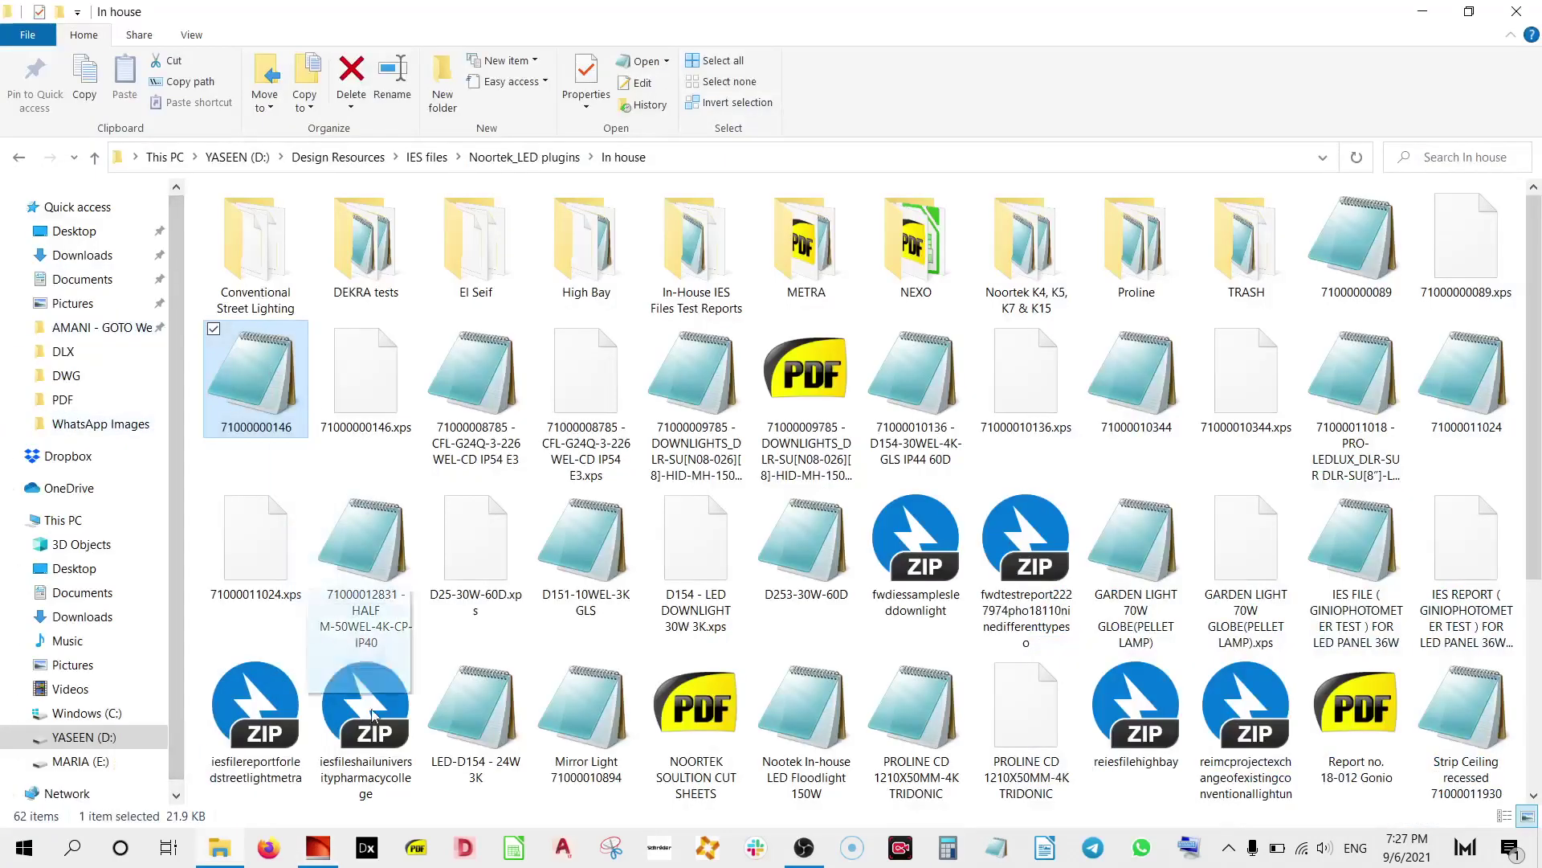
pyautogui.moveTo(372, 713); pyautogui.dragTo(783, 435)
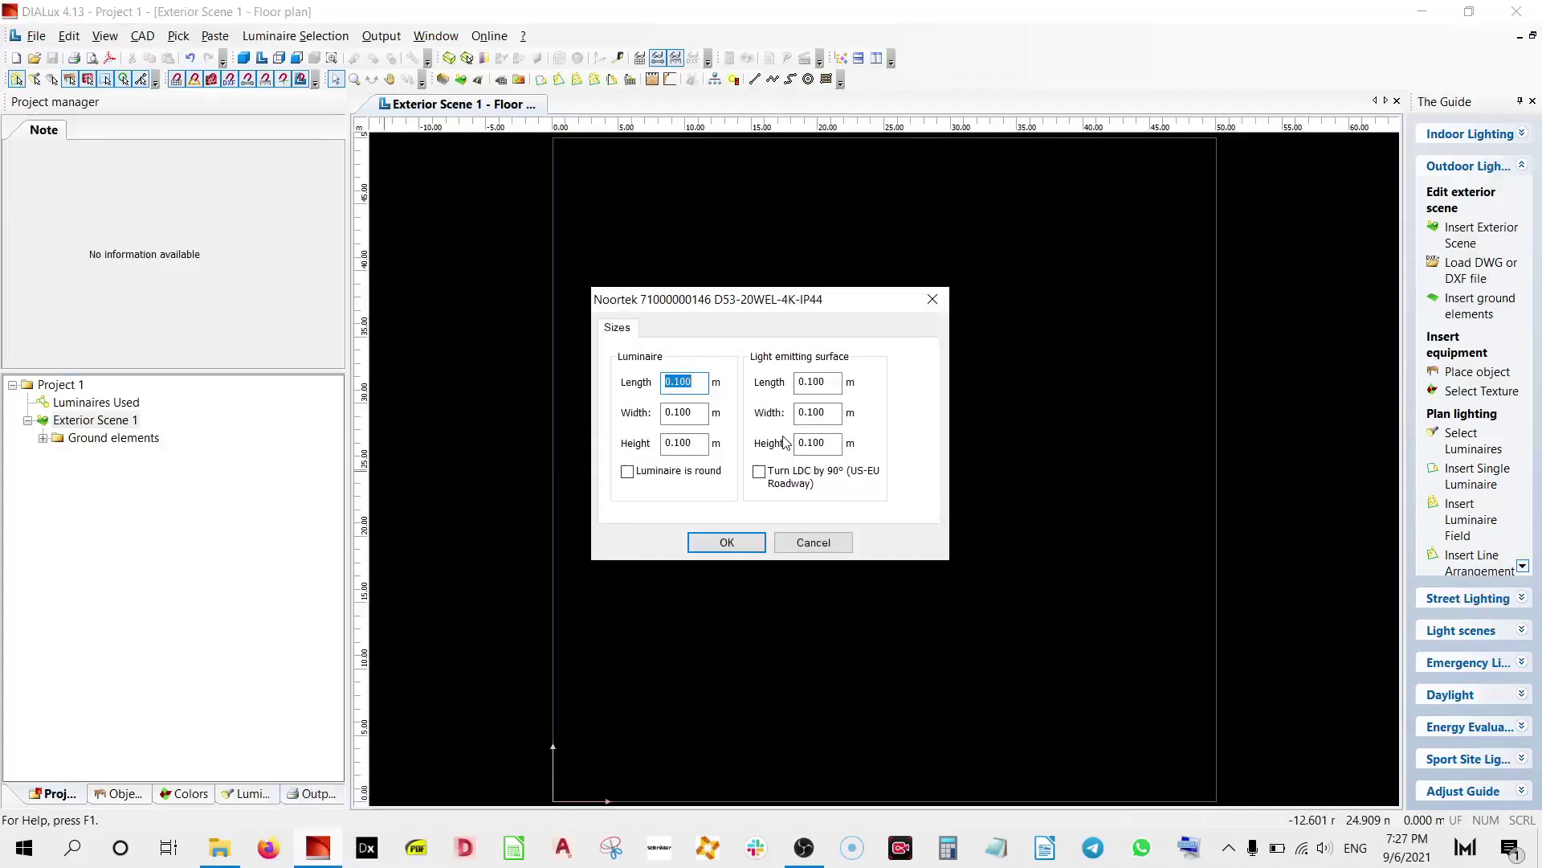
pyautogui.click(725, 544)
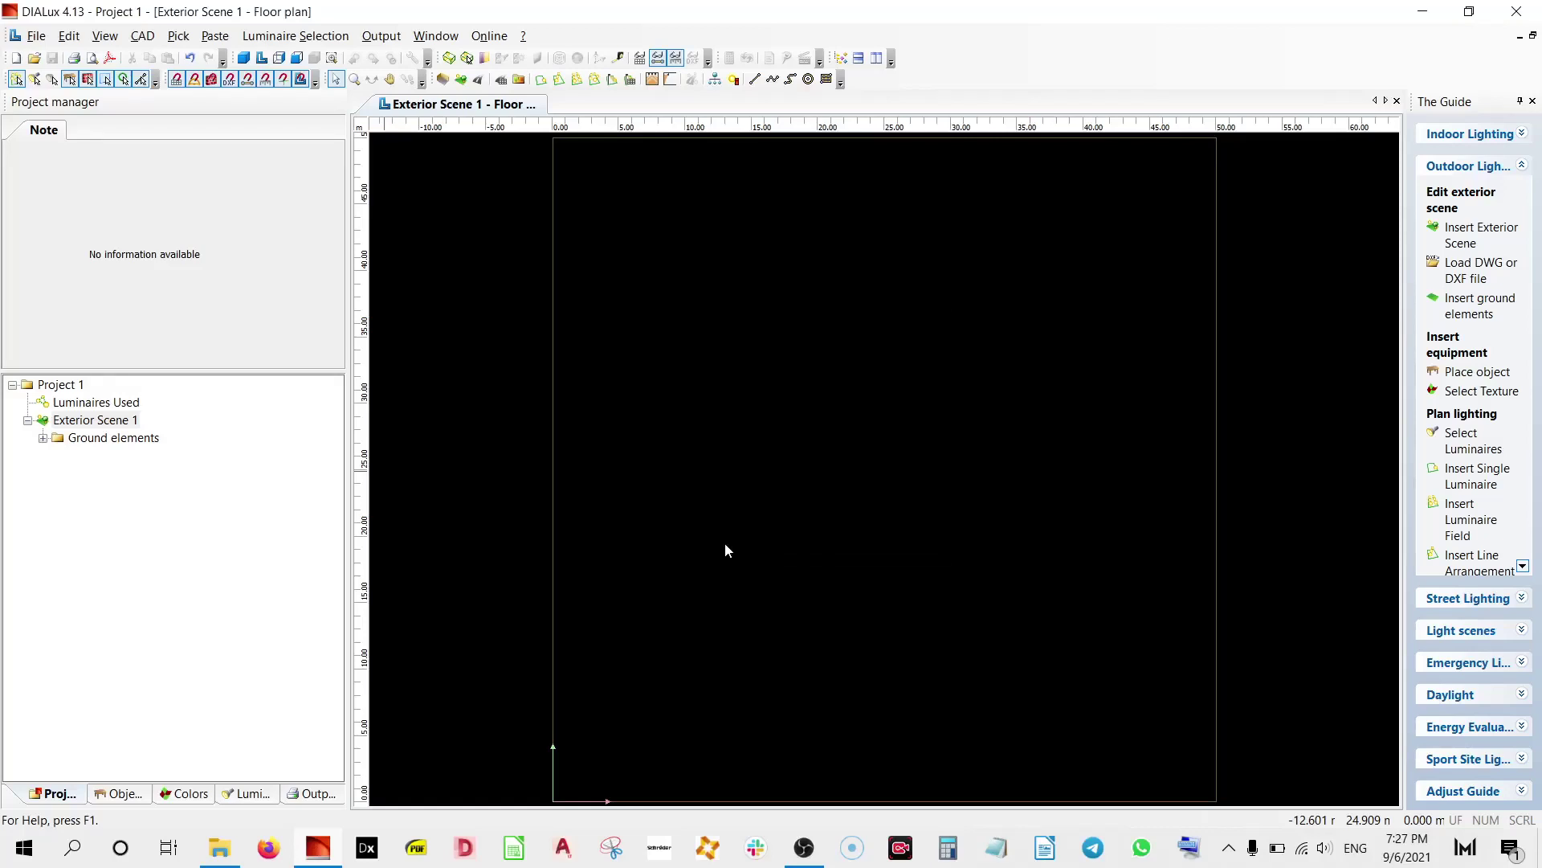
pyautogui.click(219, 848)
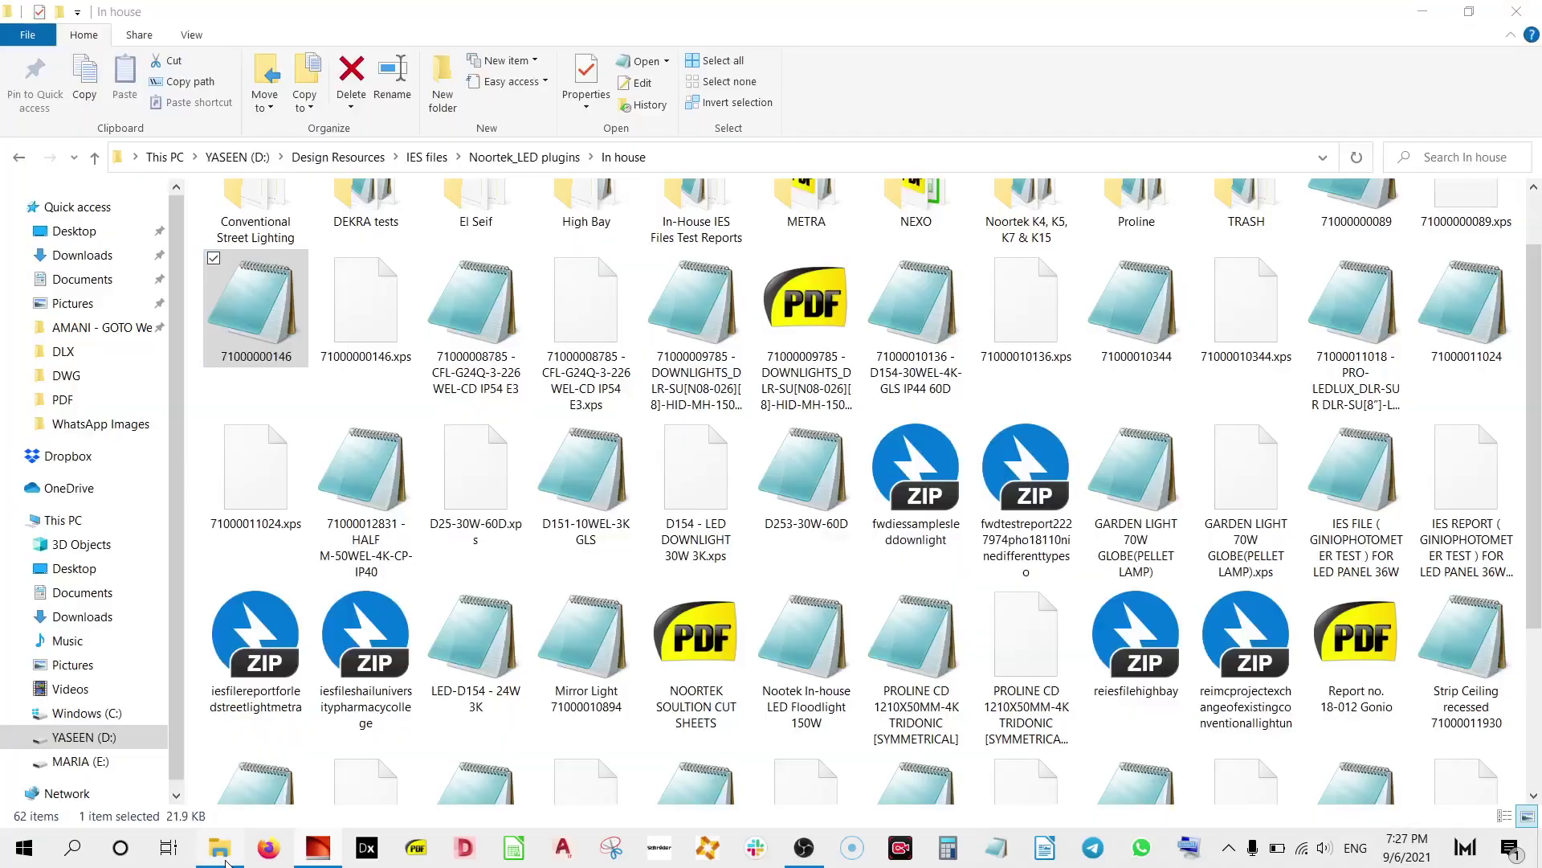
pyautogui.doubleClick(451, 394)
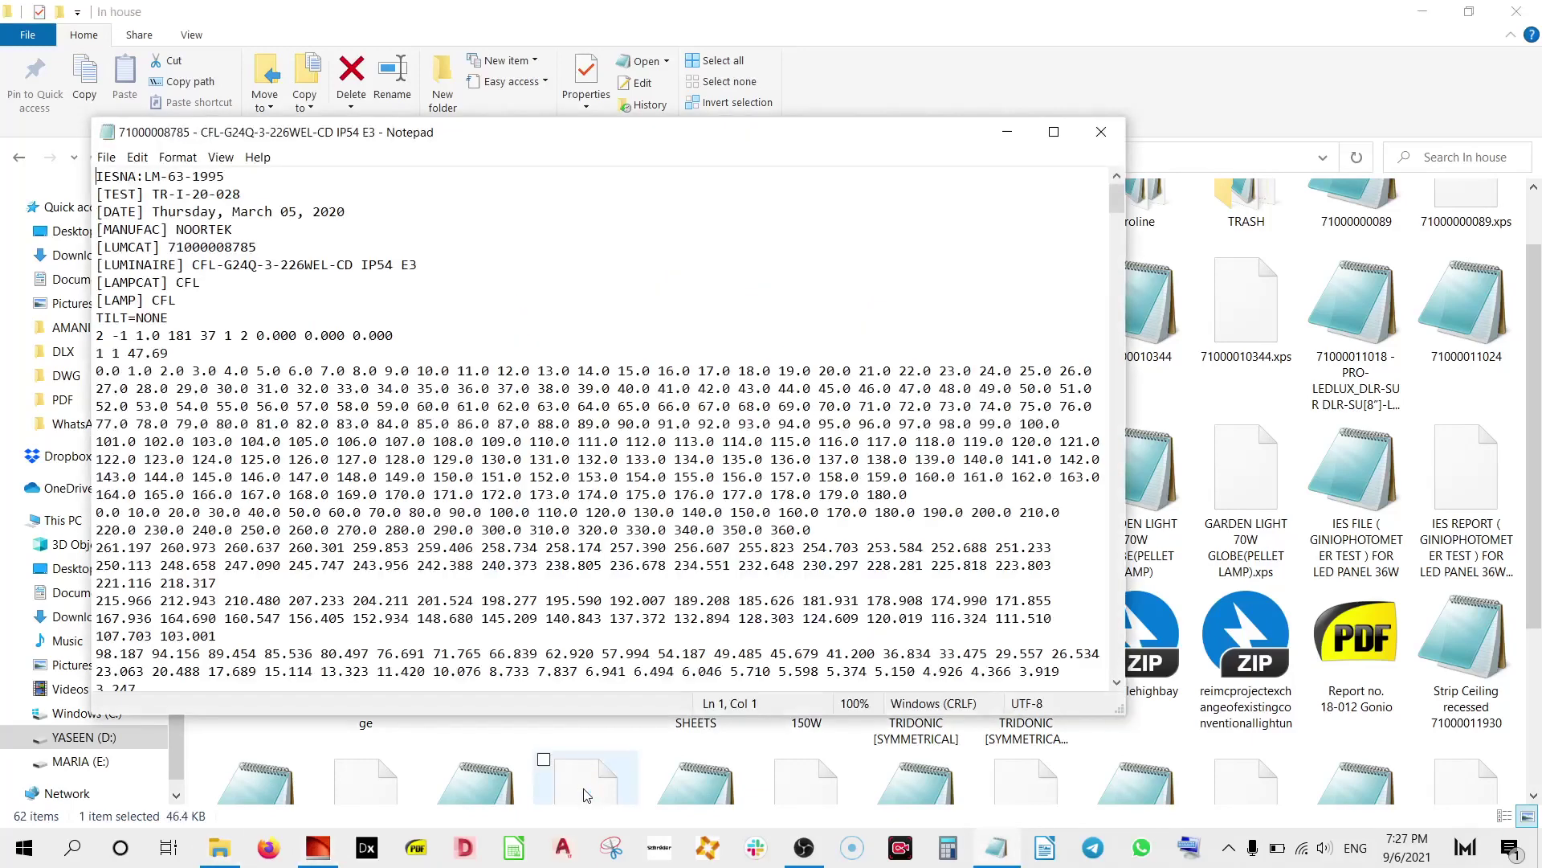
pyautogui.click(1102, 132)
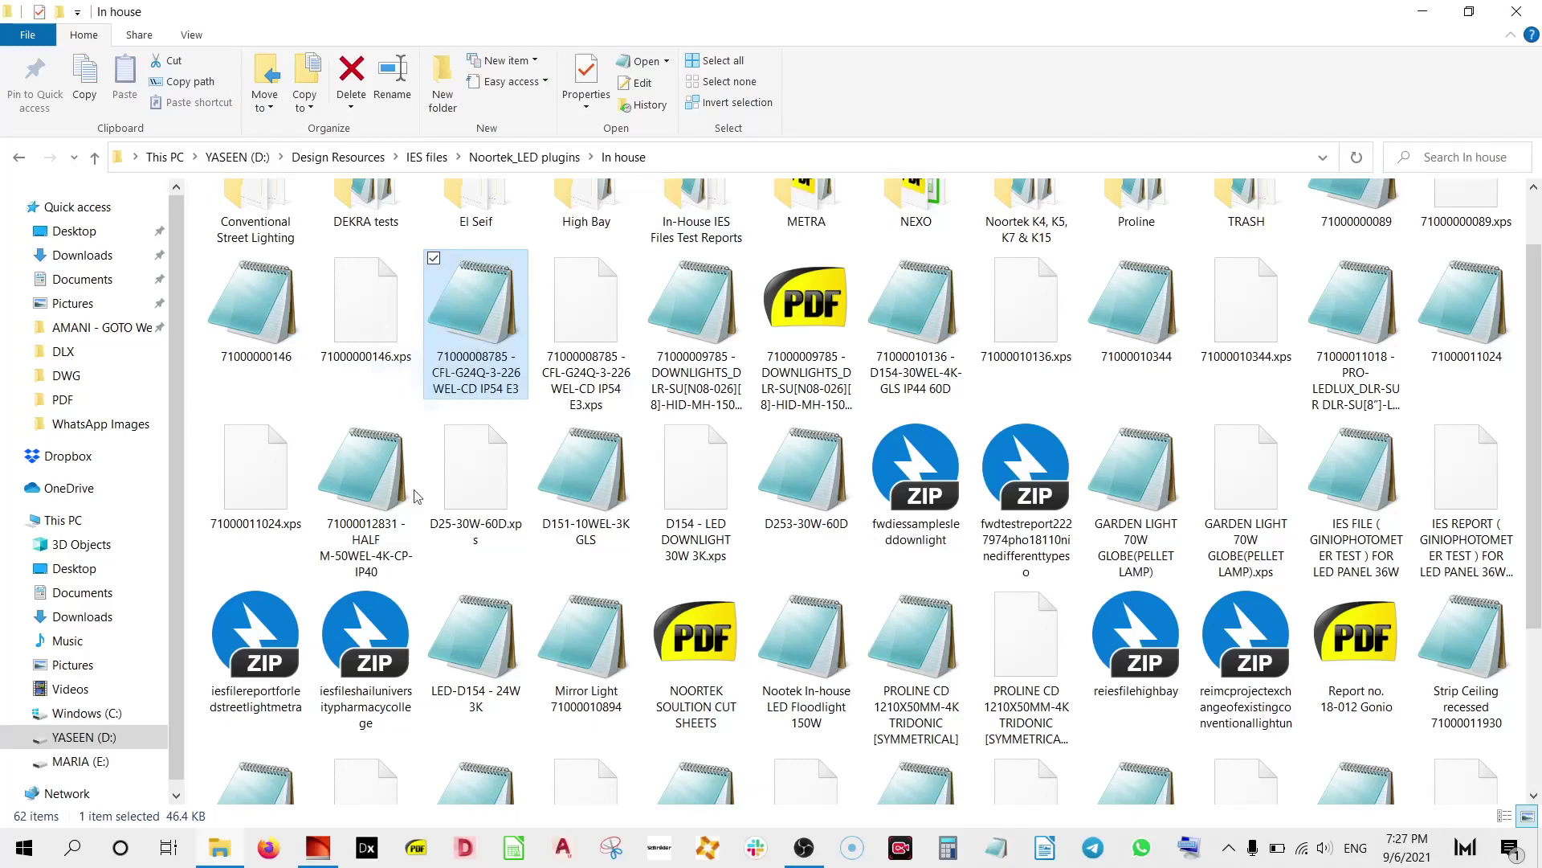
pyautogui.click(319, 848)
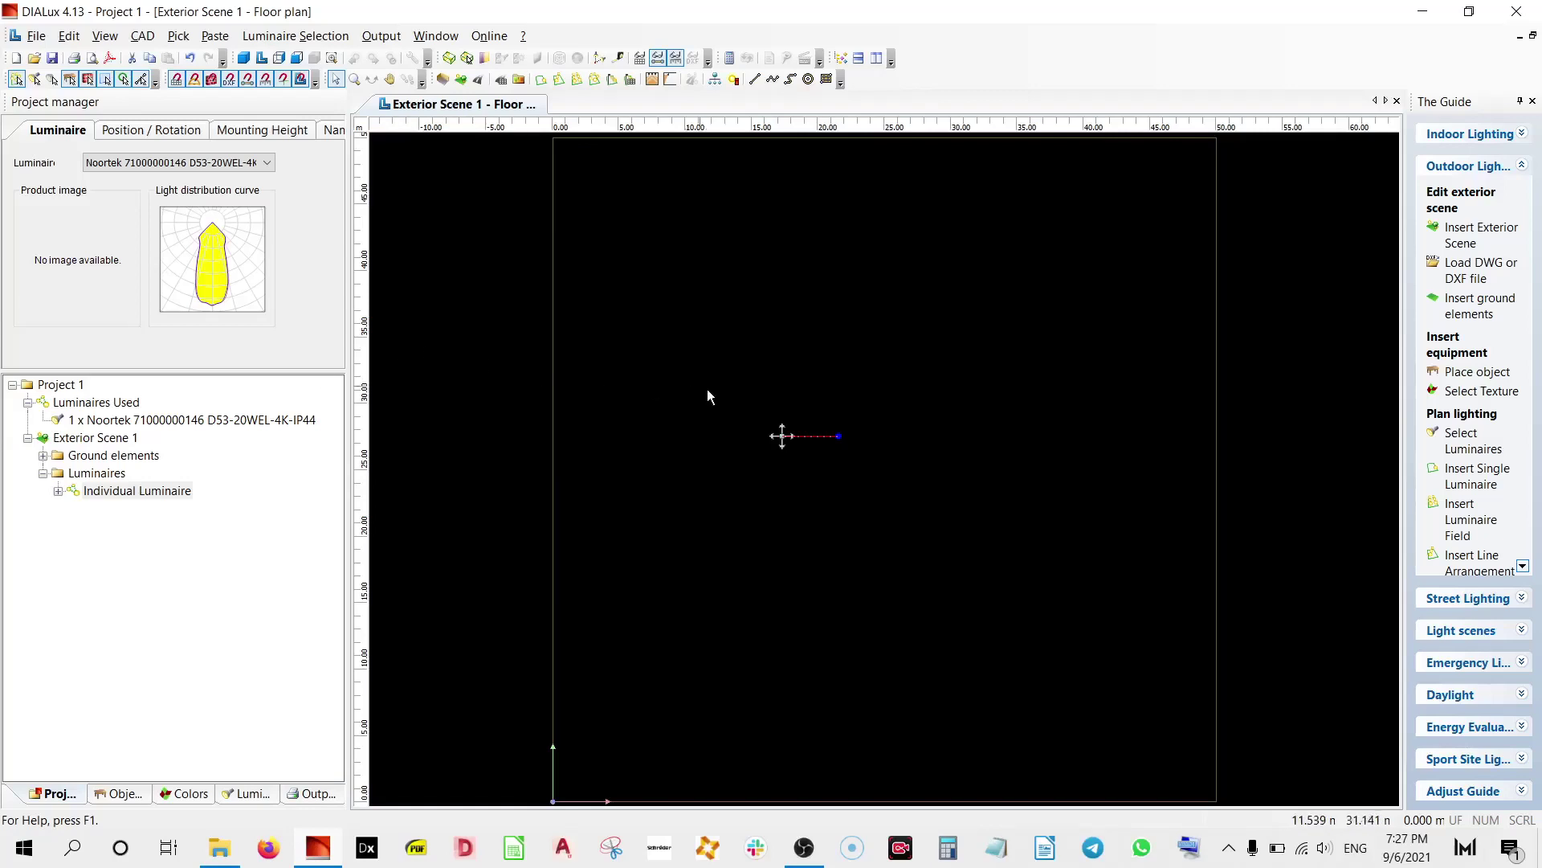
# Insert Ground Element 1 into Exterior Scene 1 around the placed Noortek luminaire
pyautogui.click(424, 408)
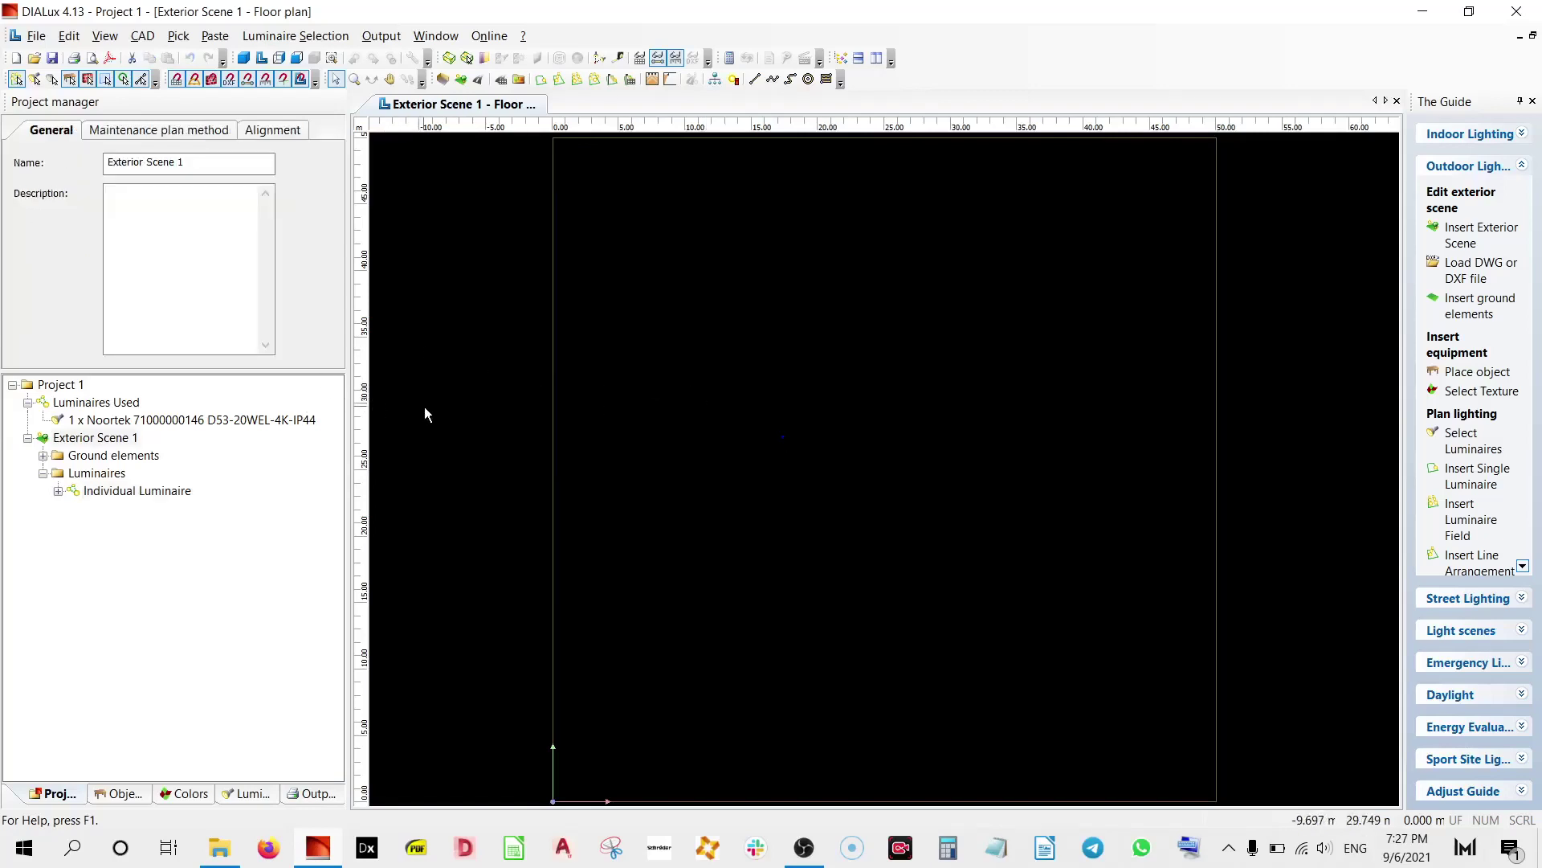
pyautogui.click(783, 440)
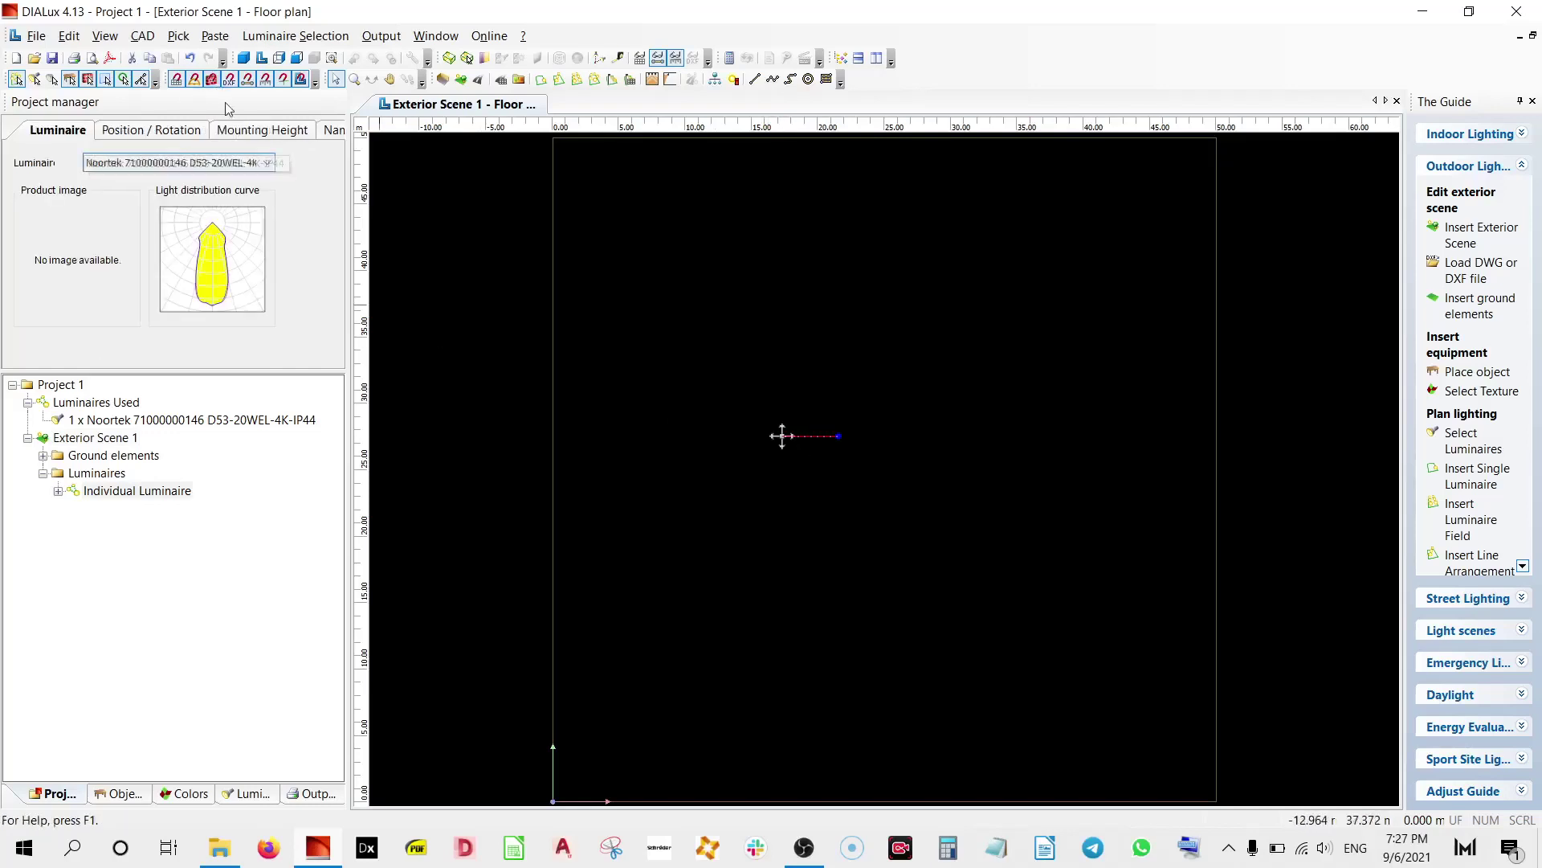
pyautogui.click(36, 81)
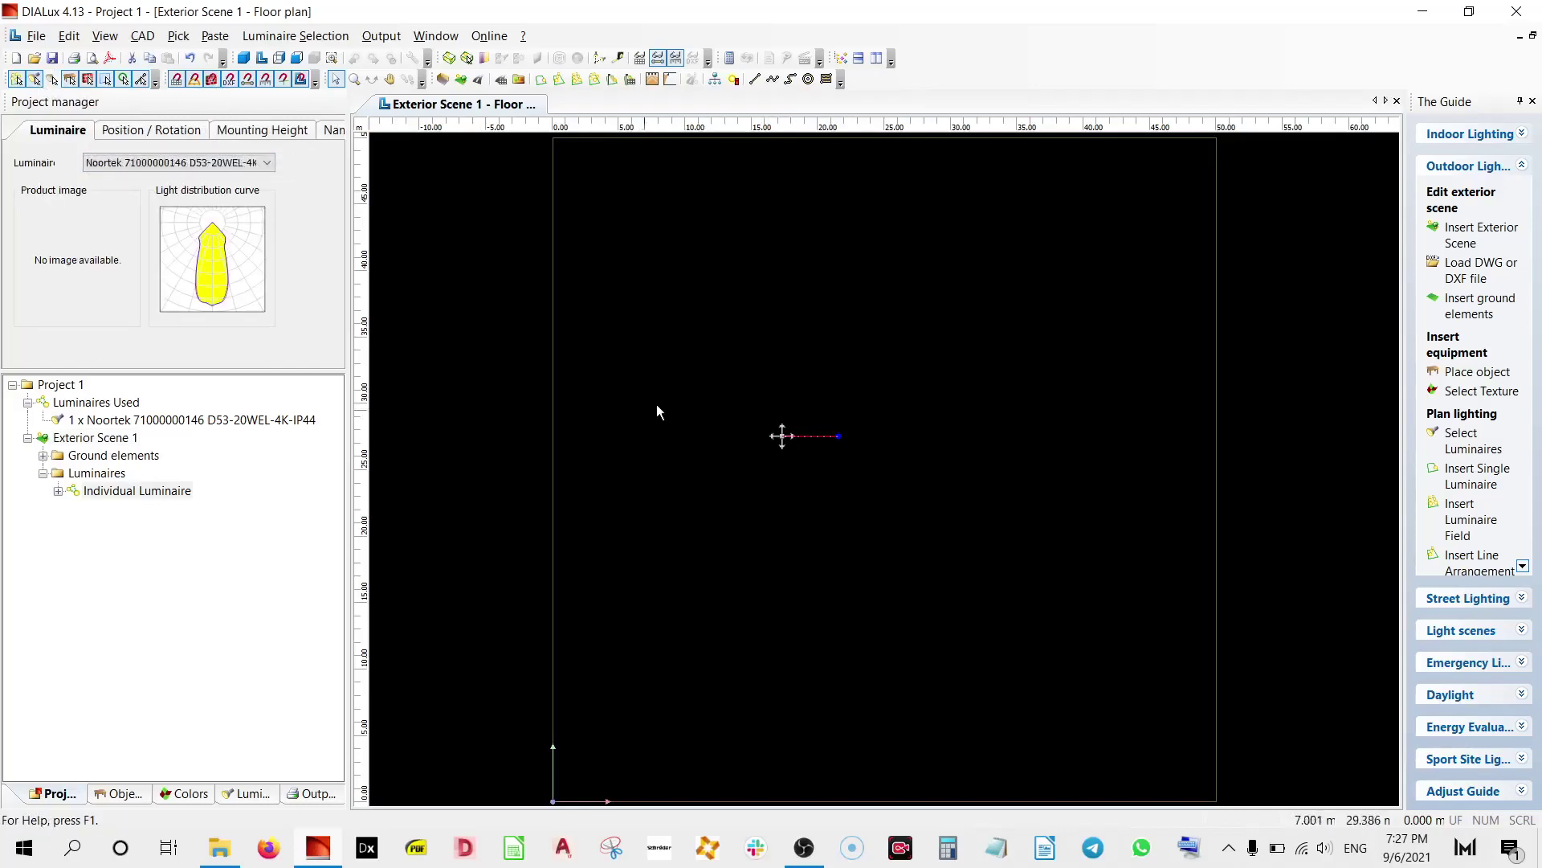
pyautogui.moveTo(666, 402); pyautogui.dragTo(913, 533)
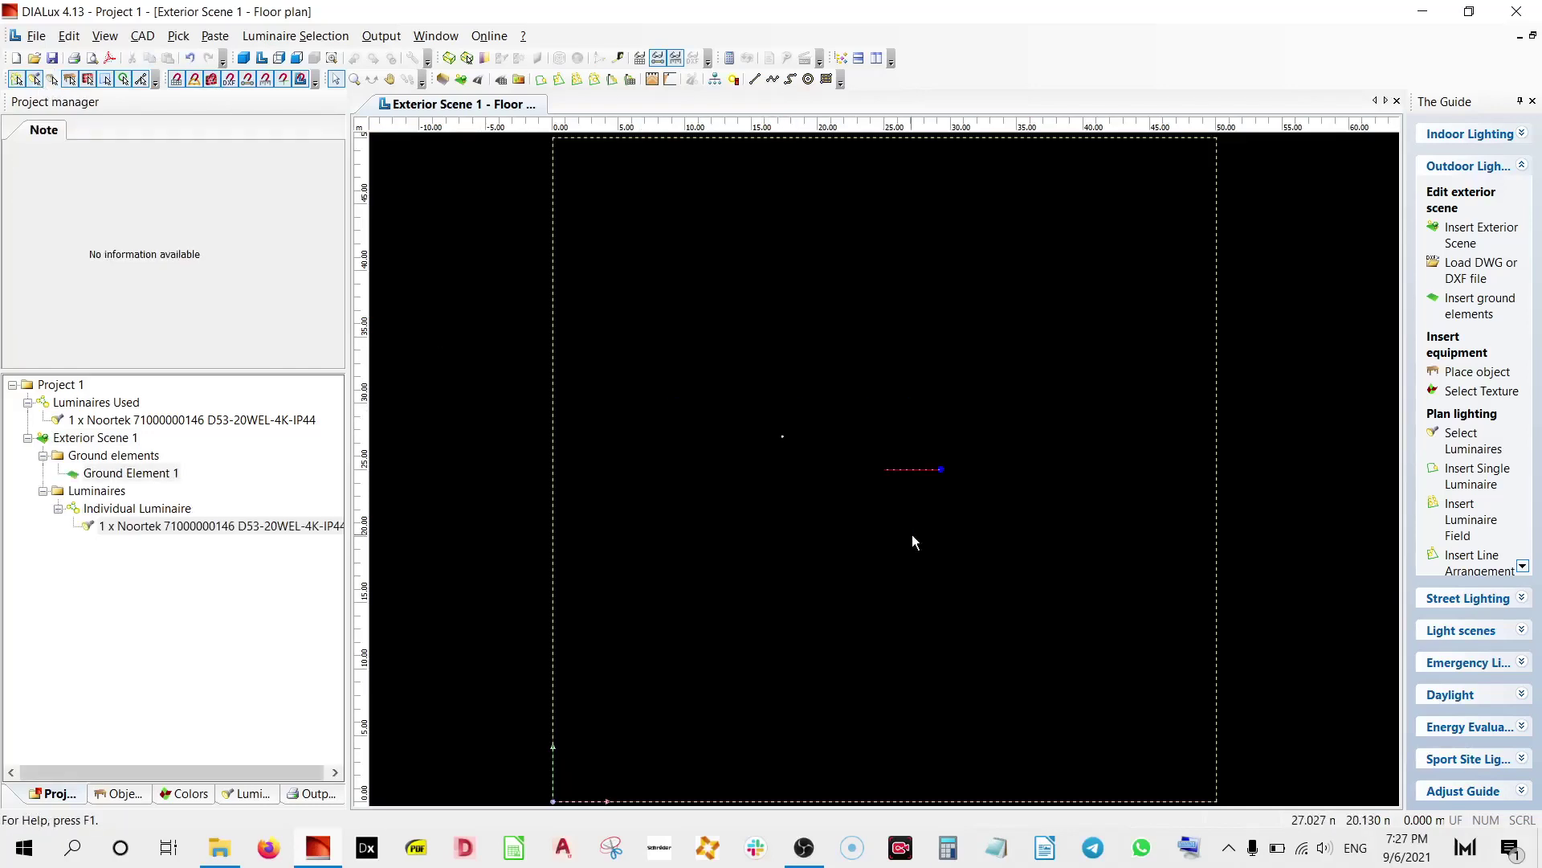
pyautogui.click(390, 392)
# Check the used Noortek luminaire's technical data: 1971 lm luminous flux at 21.9 W
pyautogui.click(169, 420)
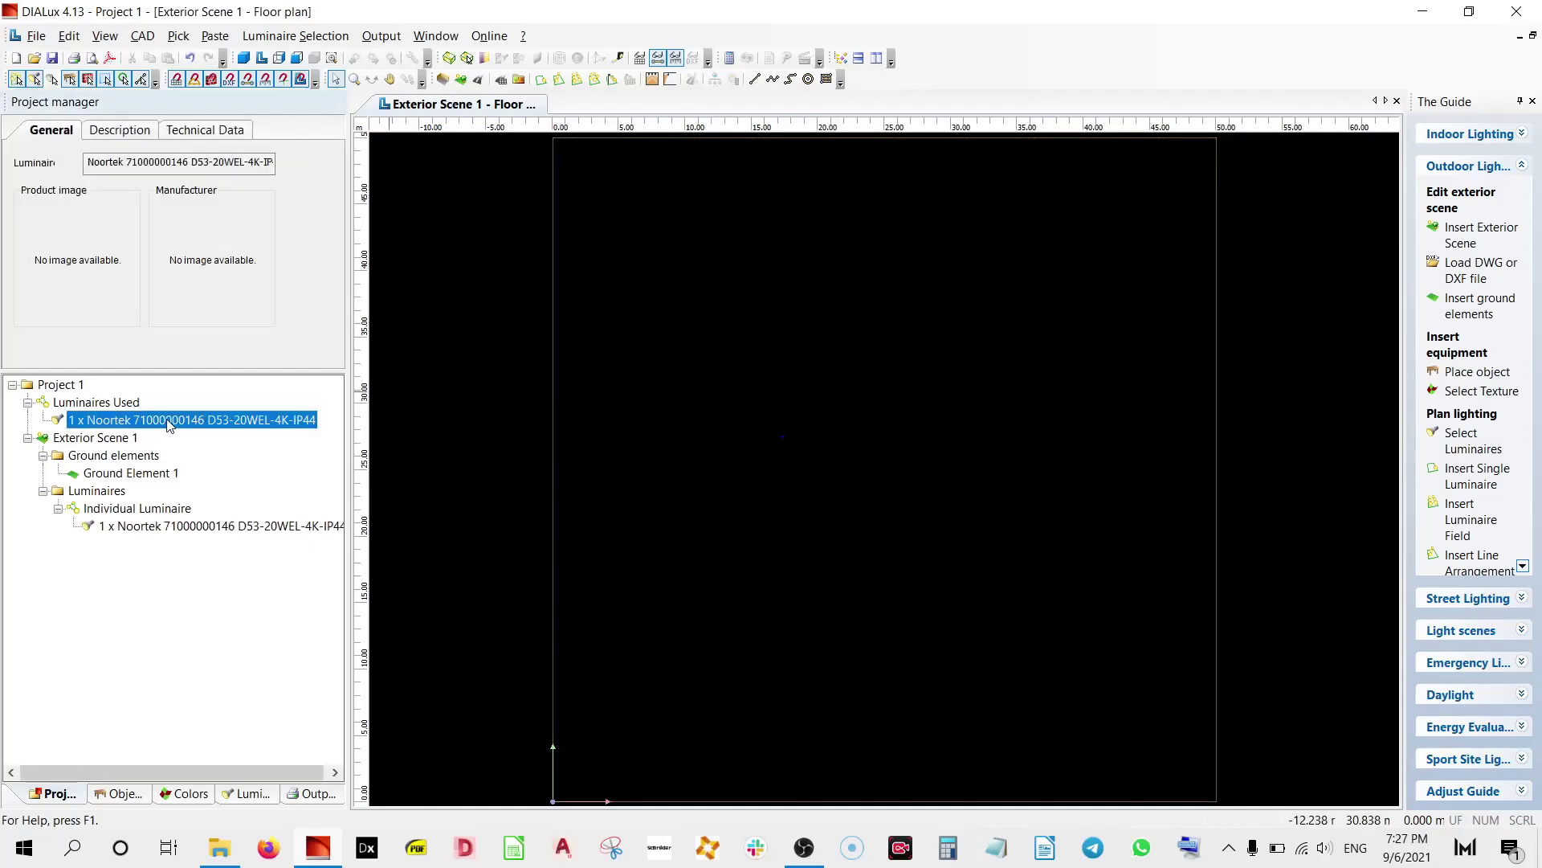
pyautogui.click(196, 133)
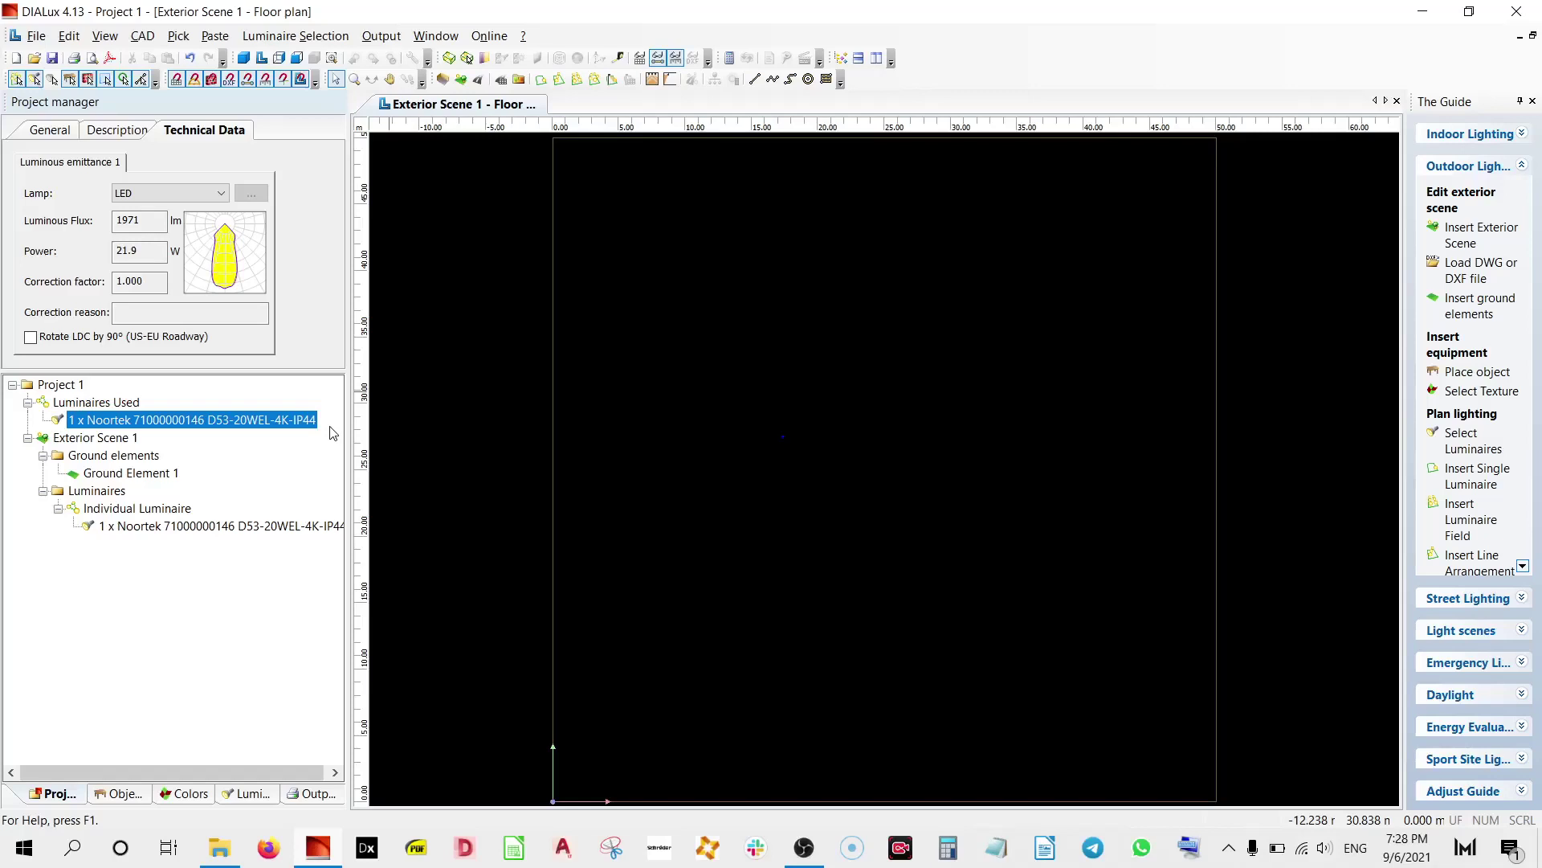
pyautogui.click(780, 438)
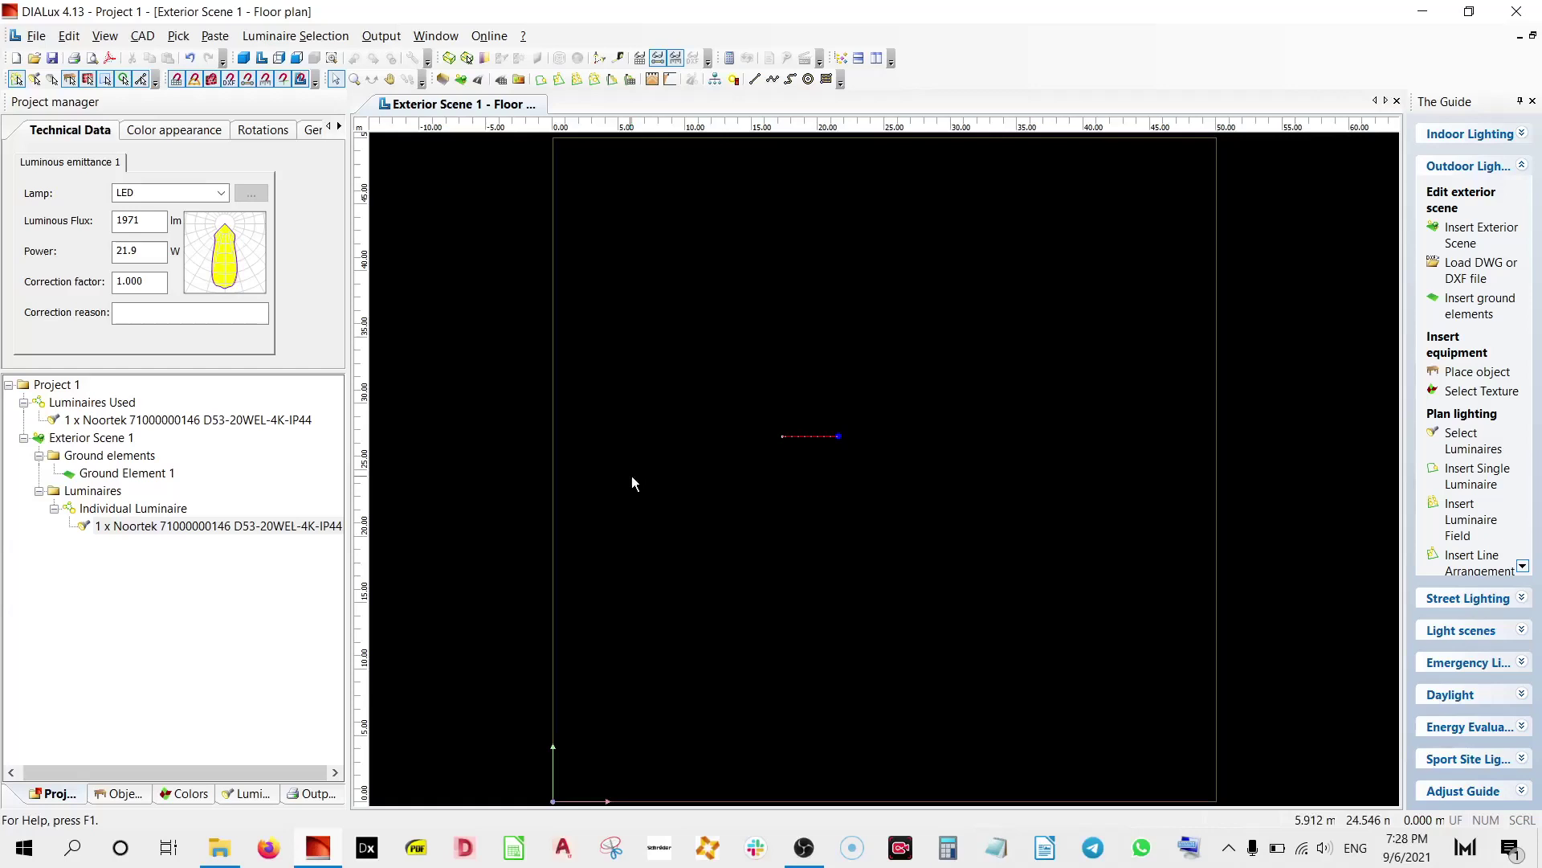
# Delete the single Noortek luminaire and start a circle arrangement, selecting its 1971 lm flux value
pyautogui.click(781, 435)
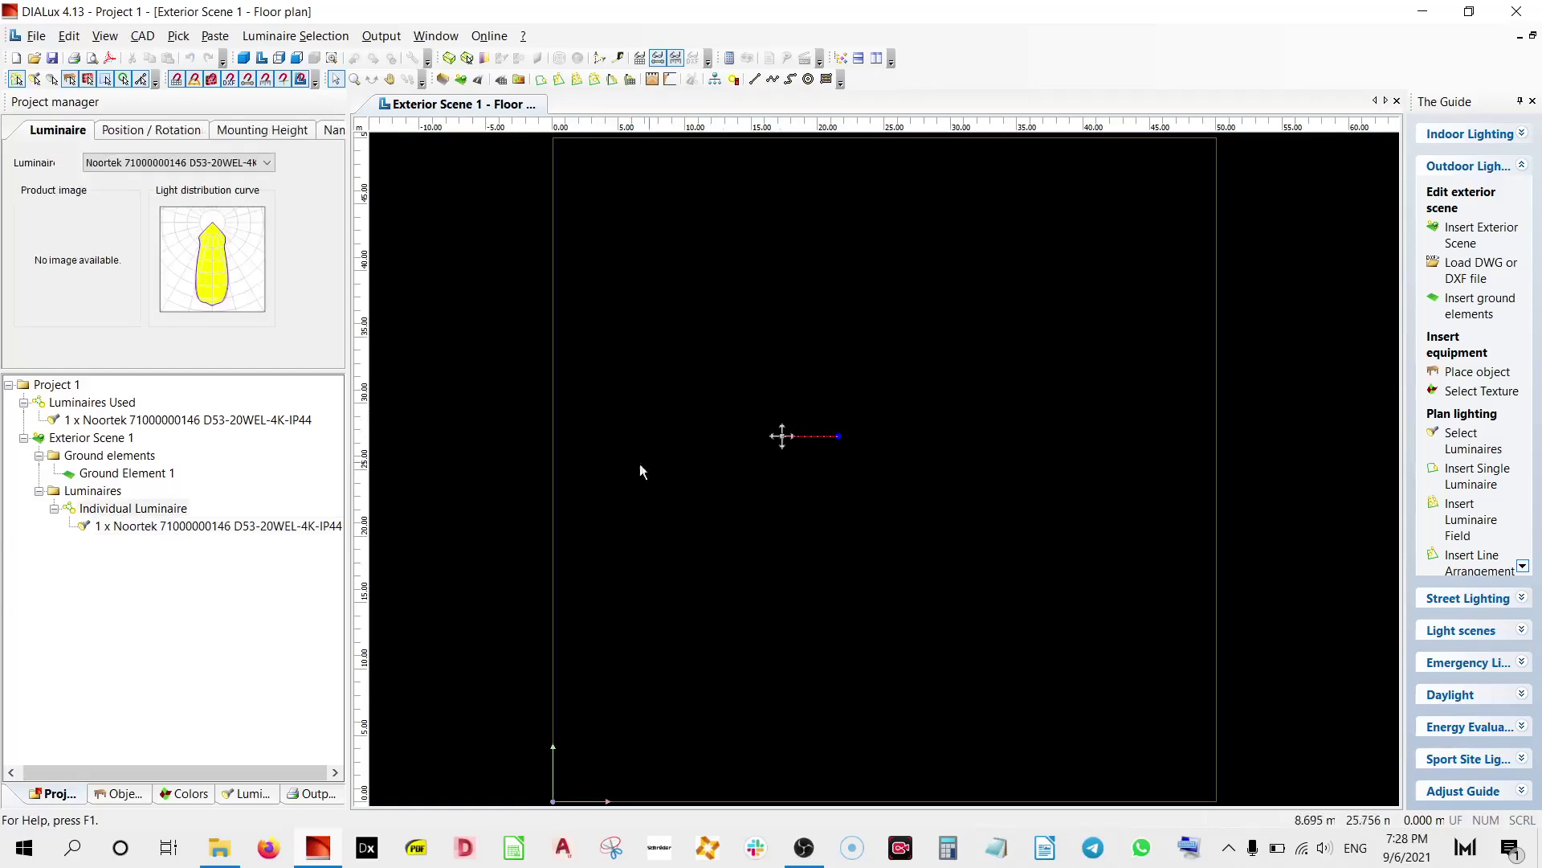
pyautogui.press('Delete')
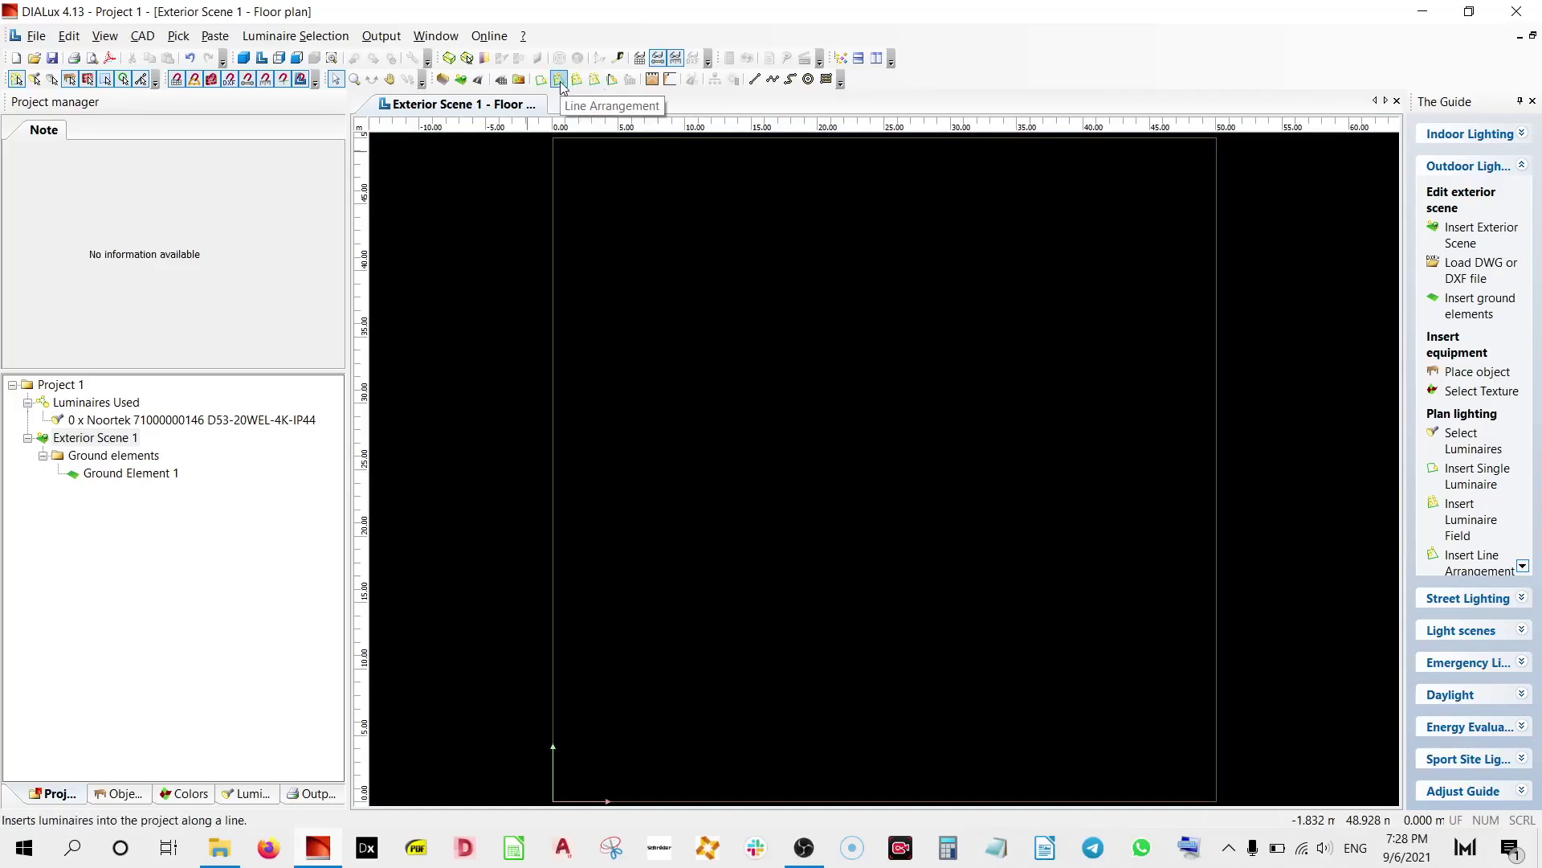
pyautogui.click(594, 80)
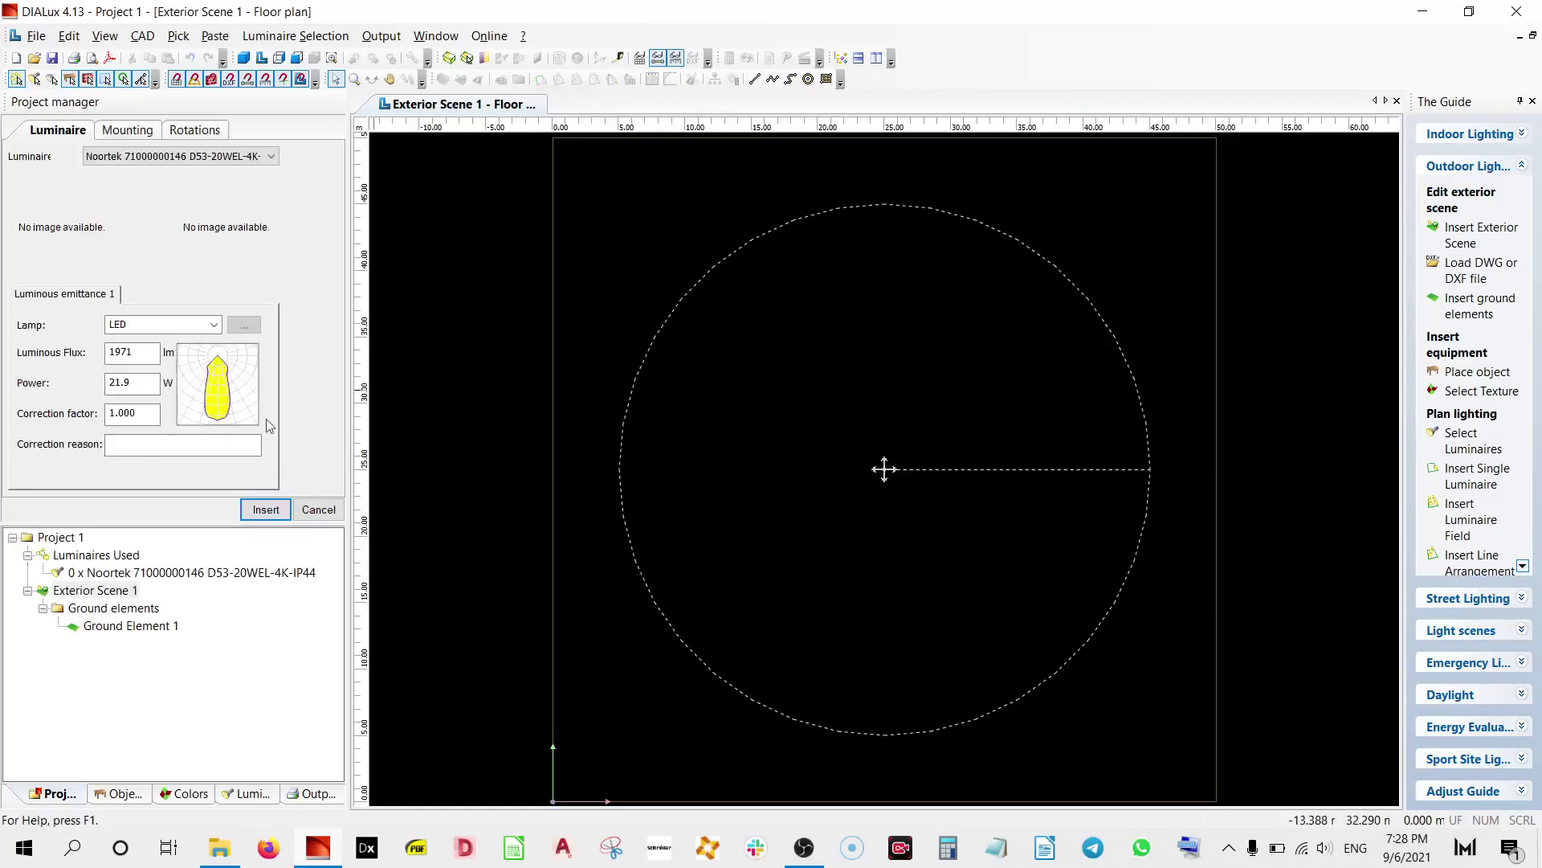
pyautogui.click(132, 351)
pyautogui.click(133, 351)
pyautogui.doubleClick(142, 355)
pyautogui.hotkey('ctrl', 'c')
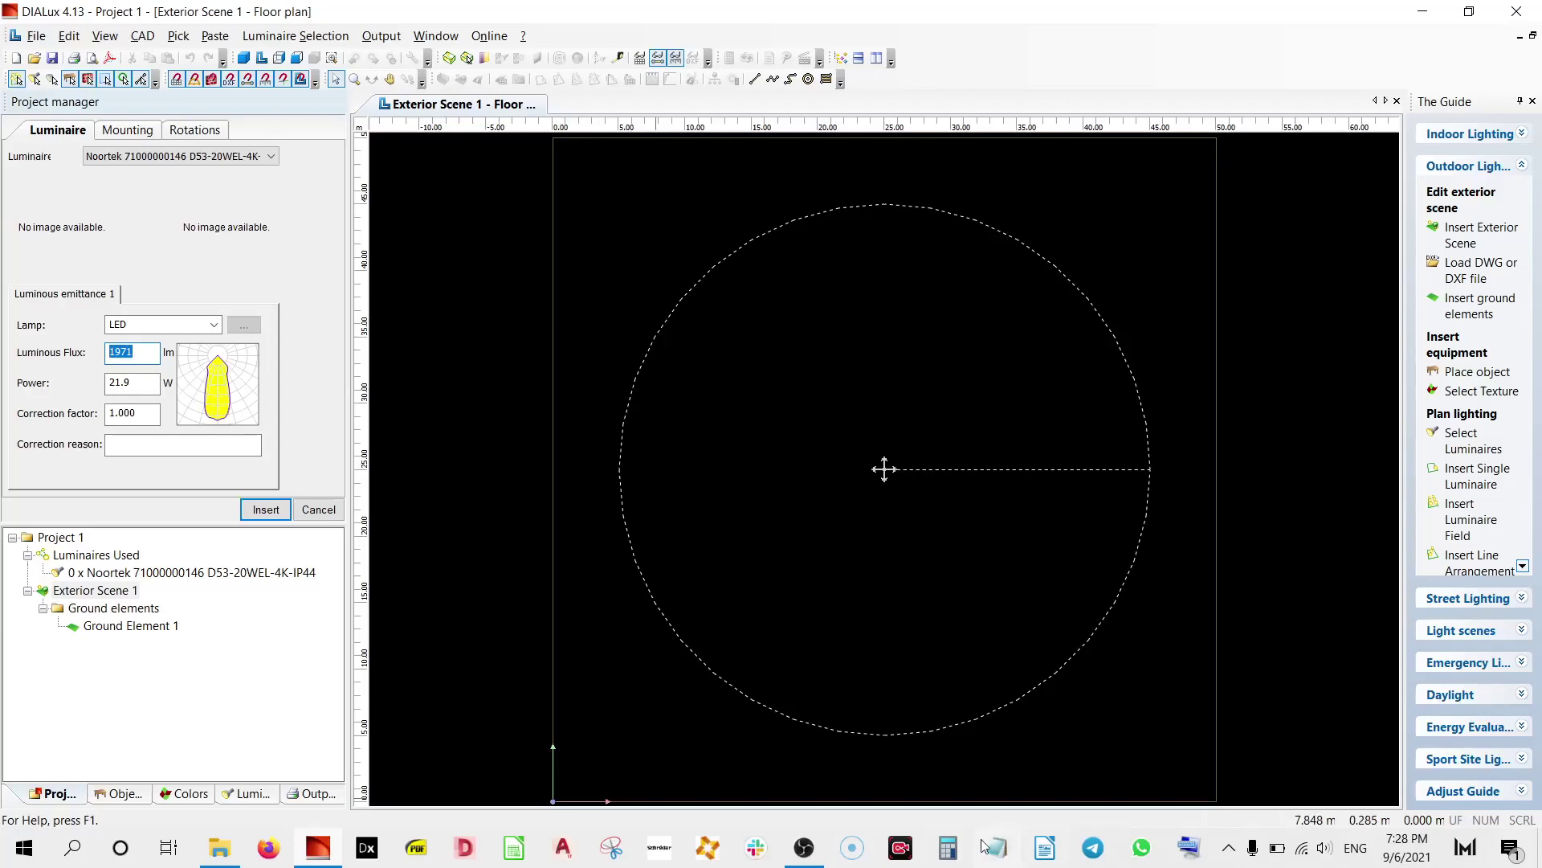
# In Calculator, compute 1971 ÷ 21.9 = 90 lm/W, then 90 × 30 = 2700 lm
pyautogui.click(948, 847)
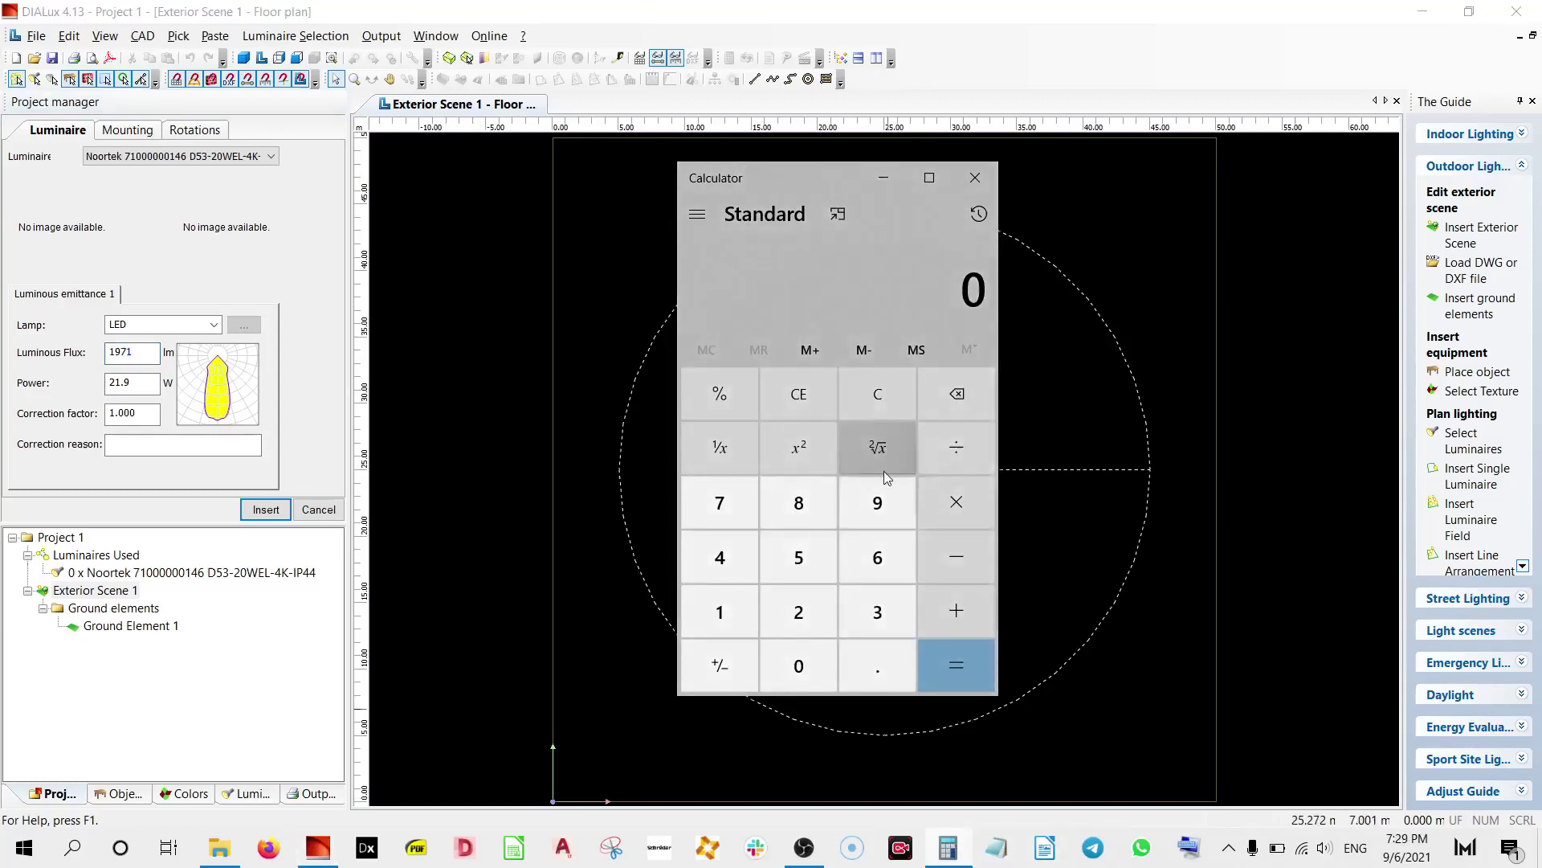
pyautogui.hotkey('ctrl', 'v')
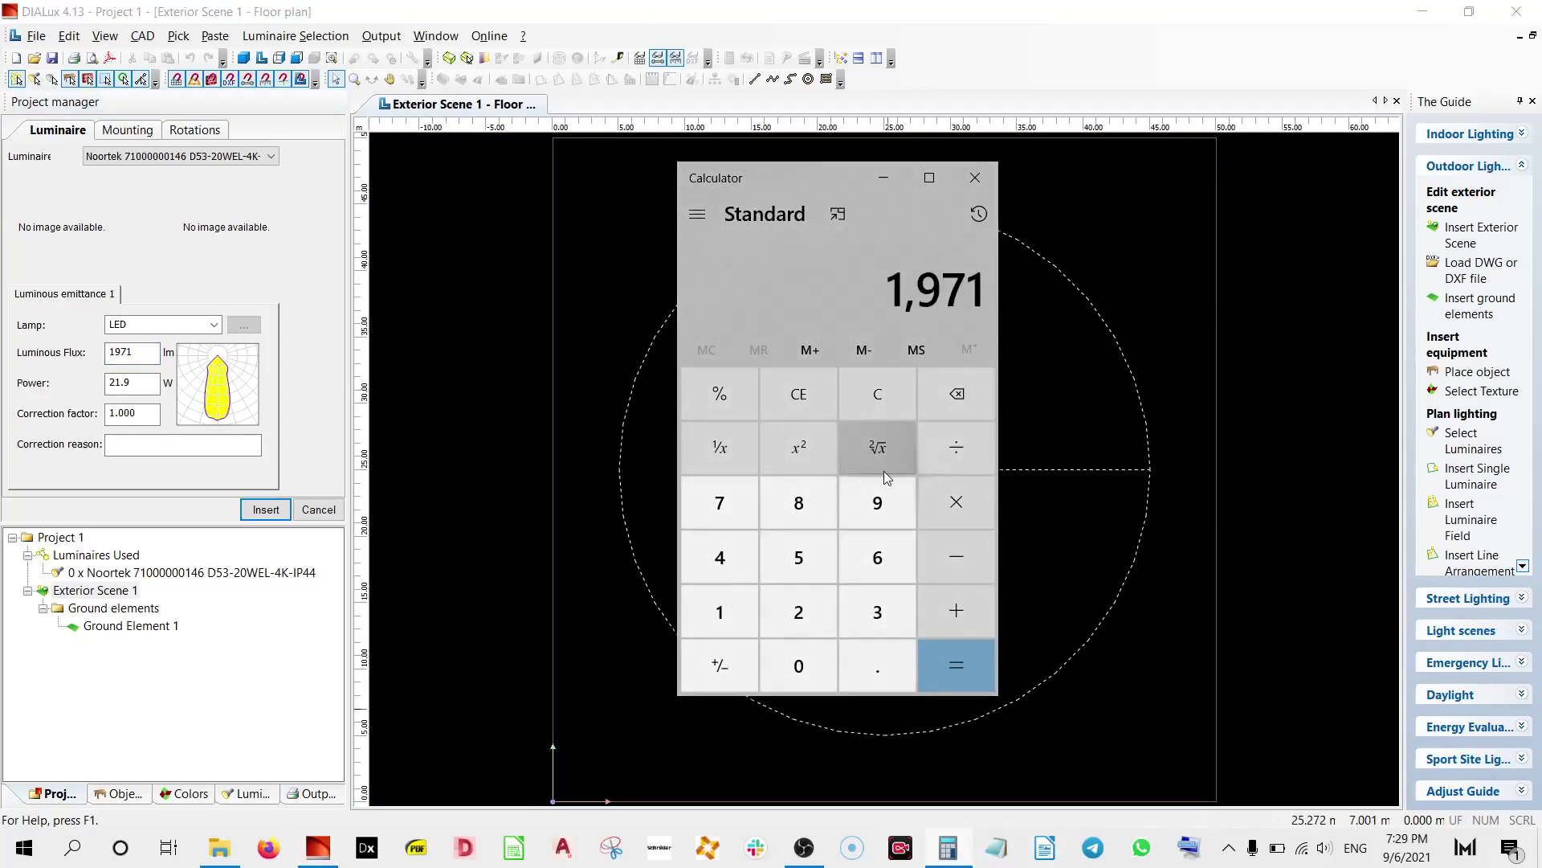
pyautogui.press('/')
pyautogui.write('21.9')
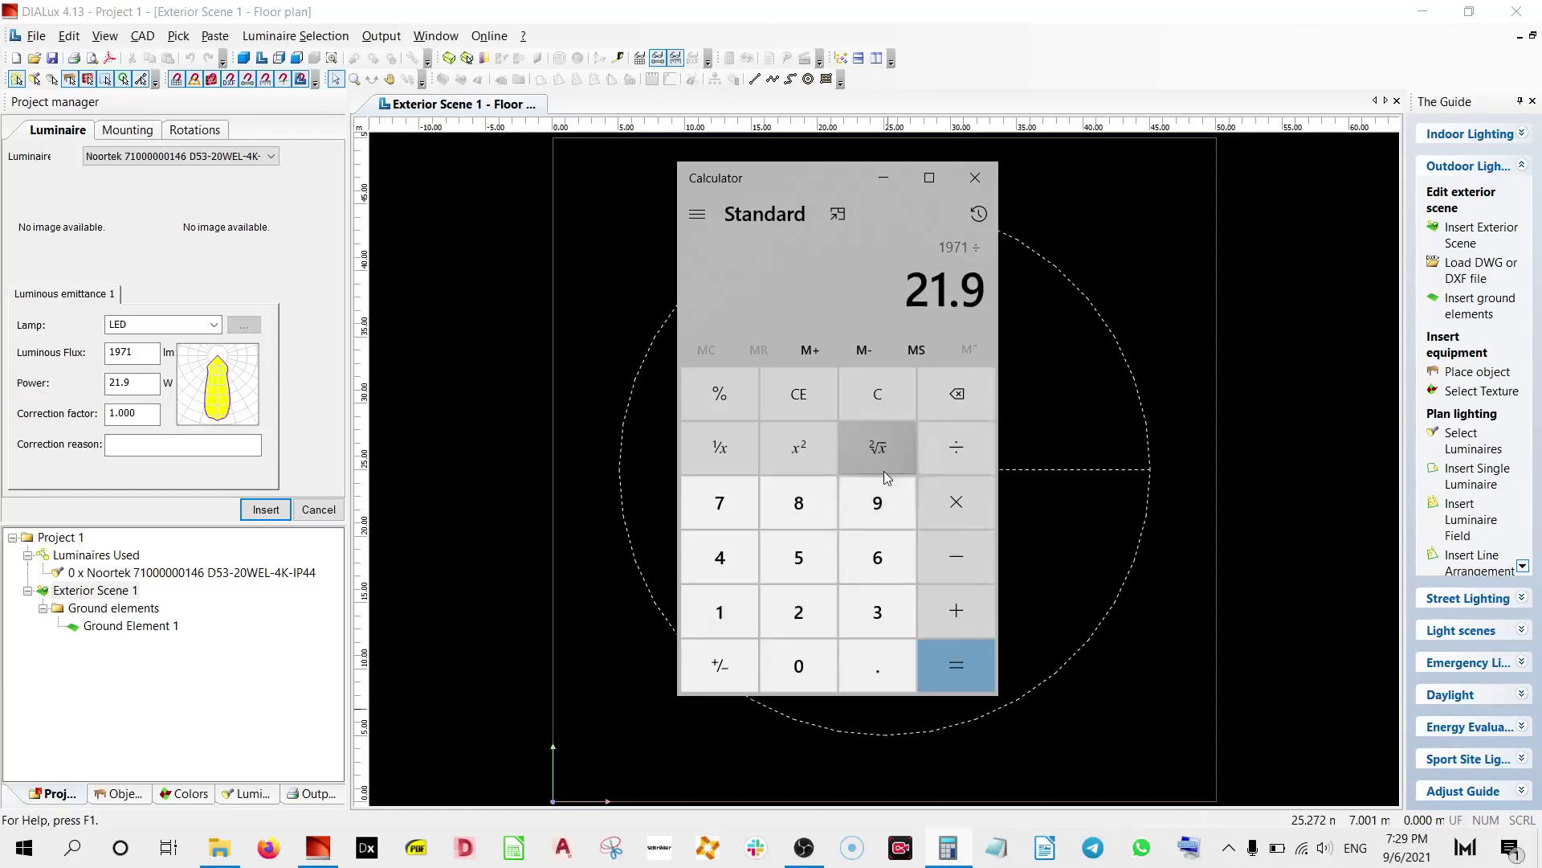
pyautogui.press('Return')
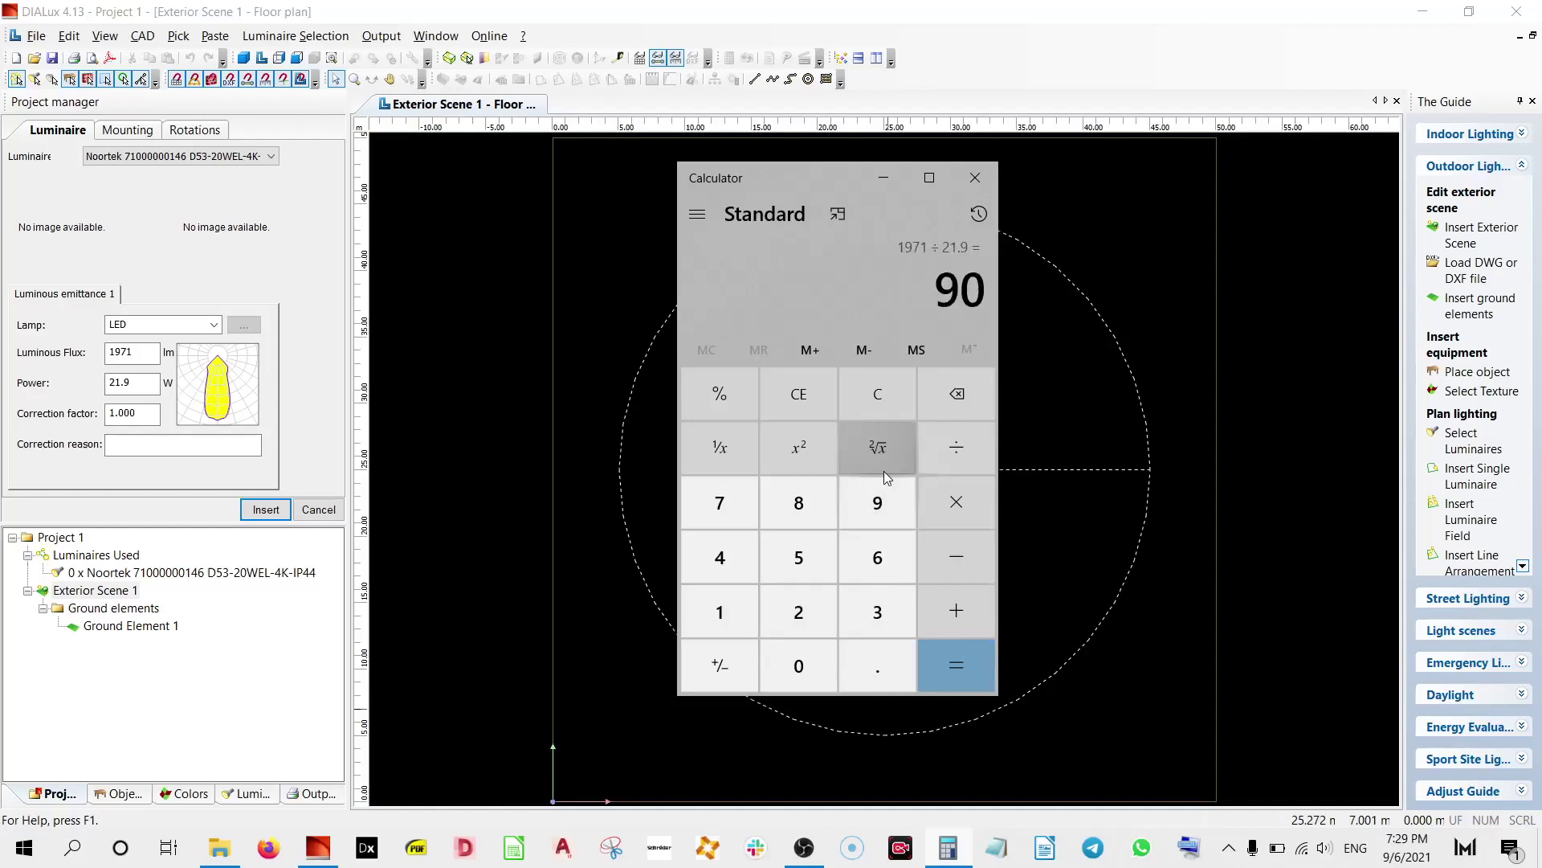
pyautogui.click(955, 506)
pyautogui.write('30')
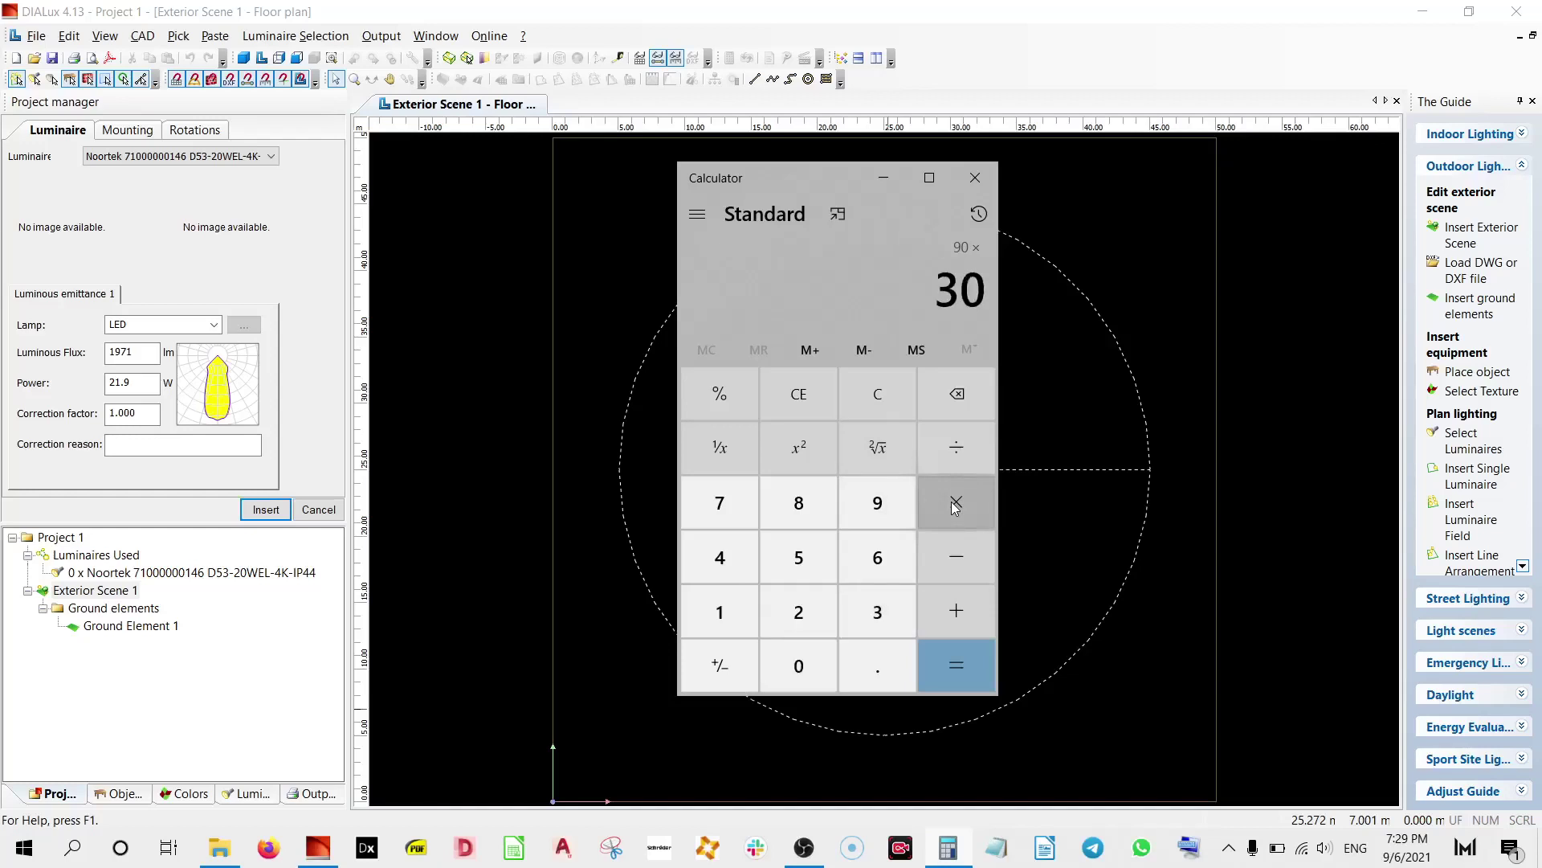
pyautogui.press('Return')
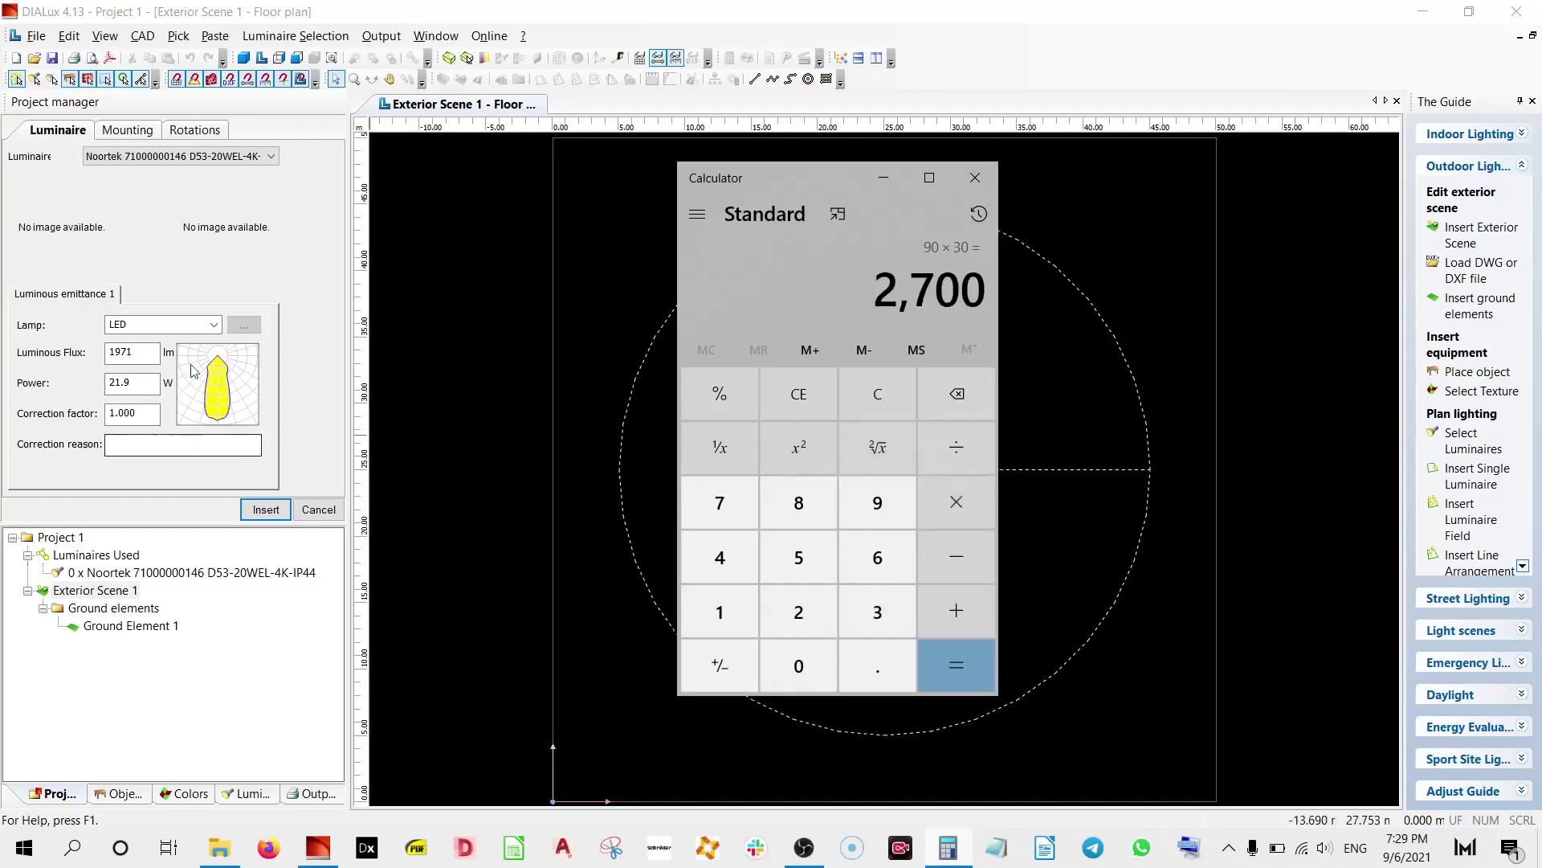
pyautogui.click(154, 351)
# Set the arrangement's luminaire to 2700 lm and 30 W and insert the 16-luminaire circle
pyautogui.doubleClick(153, 352)
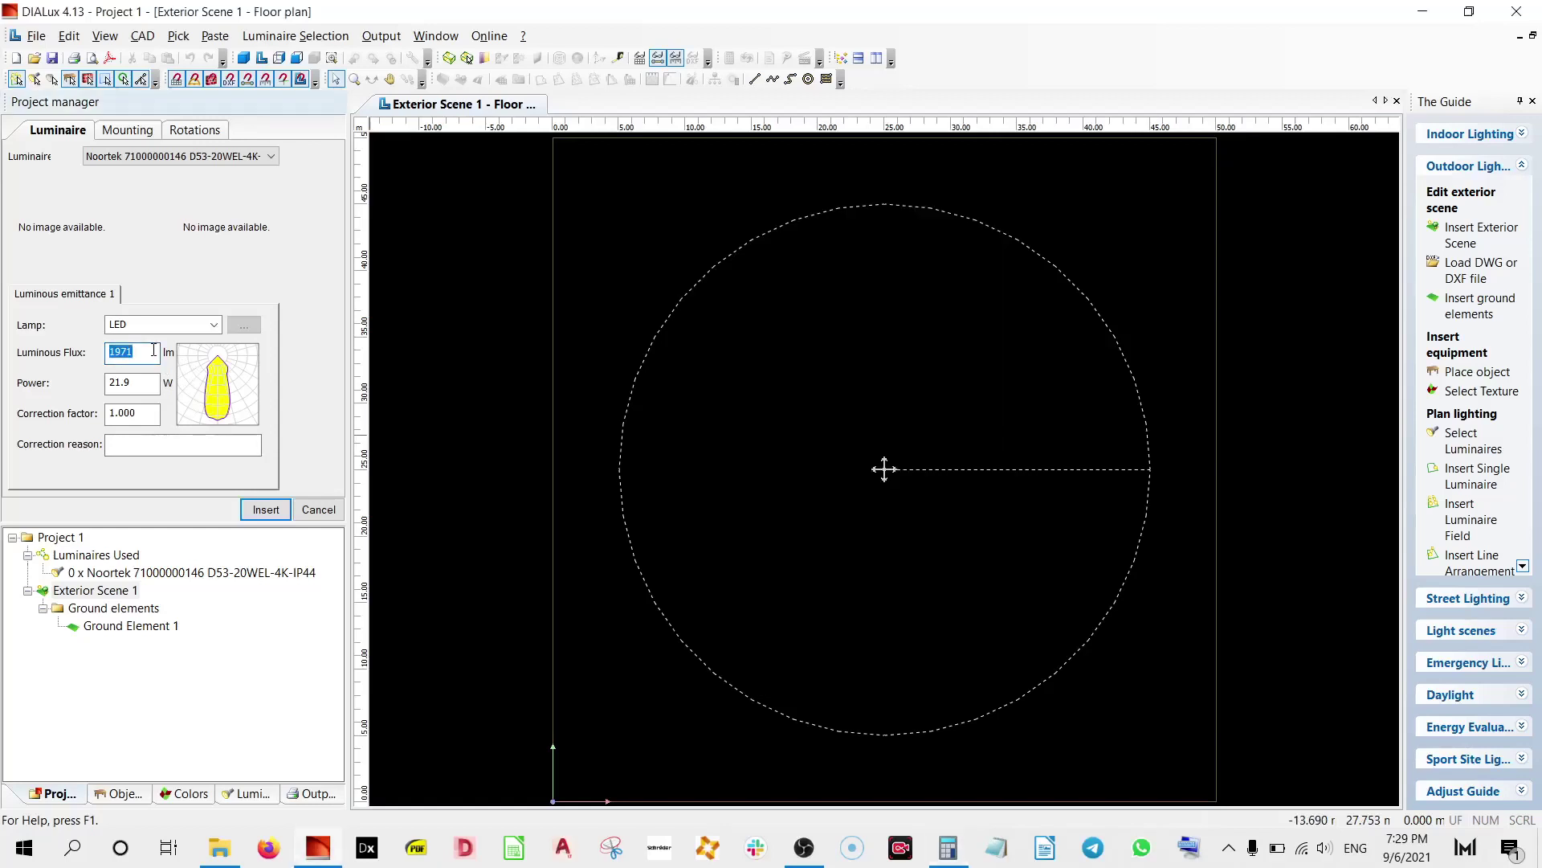
pyautogui.write('2700')
pyautogui.press('Tab')
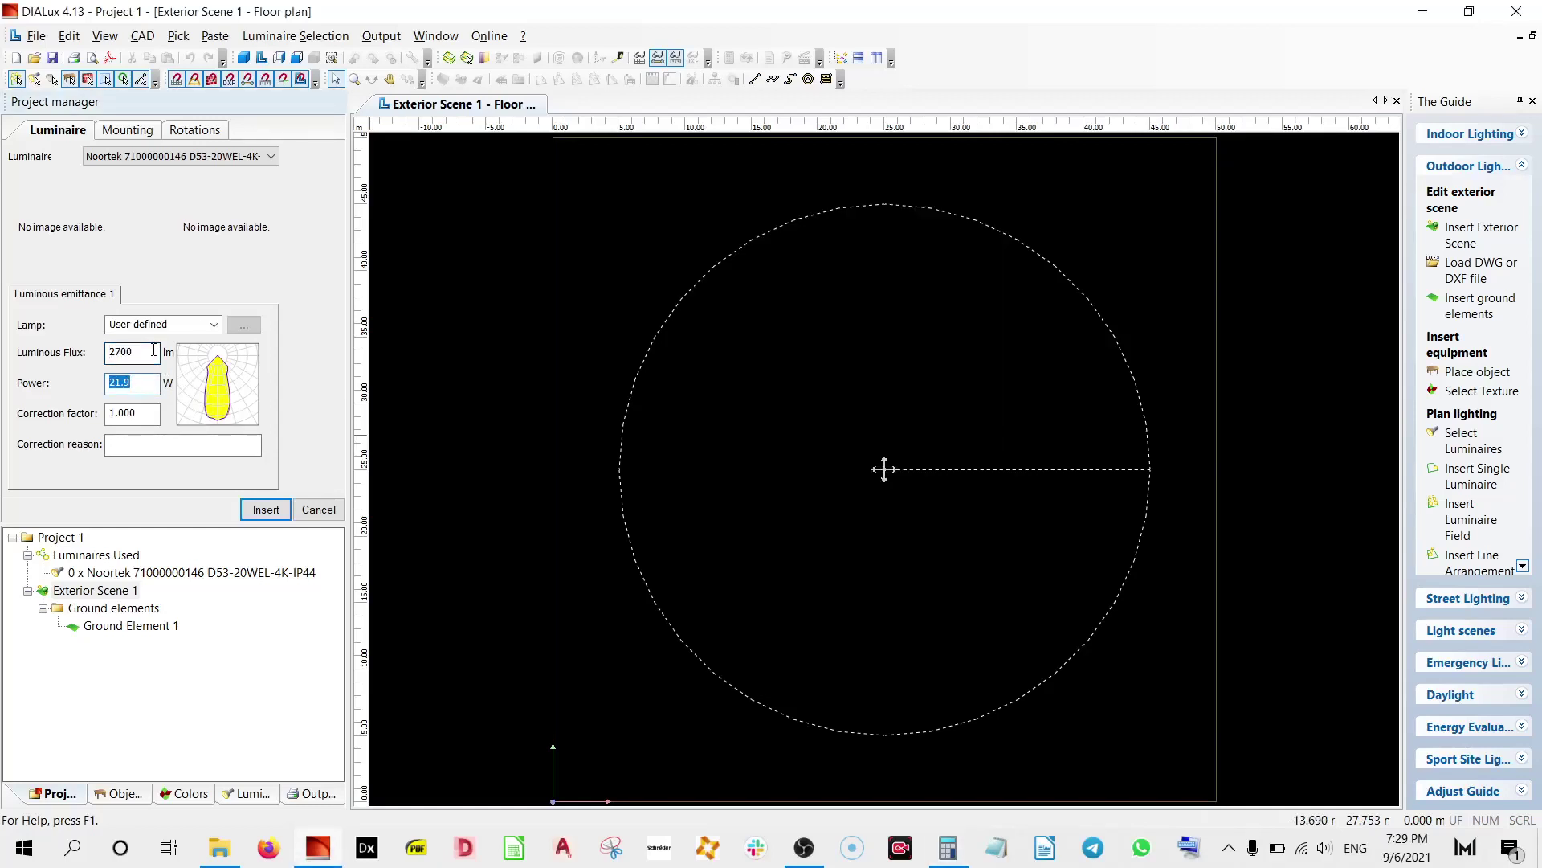
pyautogui.write('30')
pyautogui.press('Tab')
pyautogui.click(266, 511)
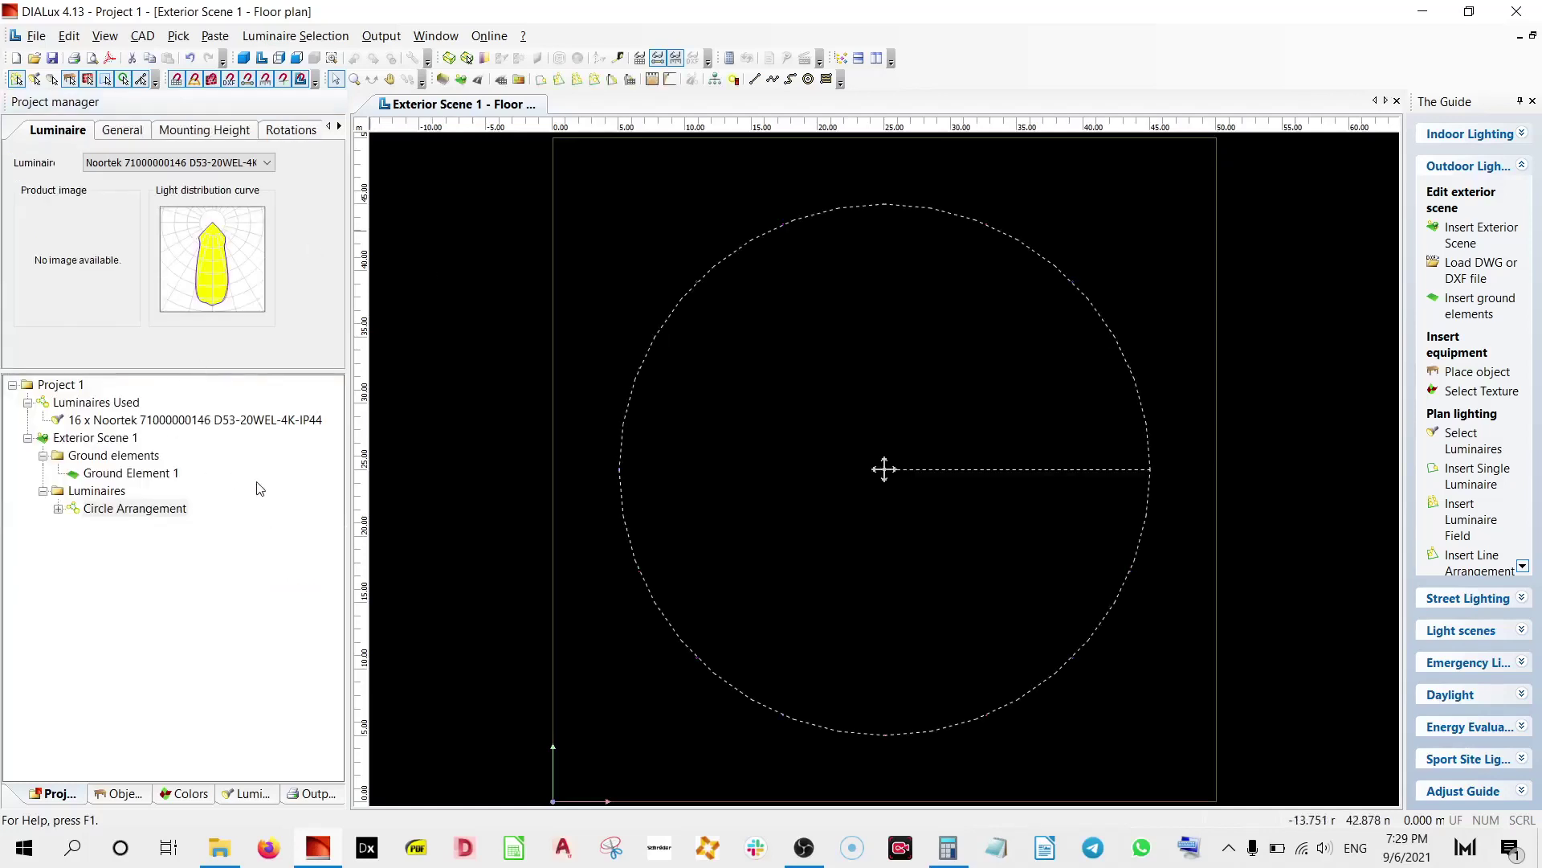
# Open the Luminaire parts list under Project 1 outputs, confirming 16 pieces at 2700 lm, 30.0 W
pyautogui.click(317, 794)
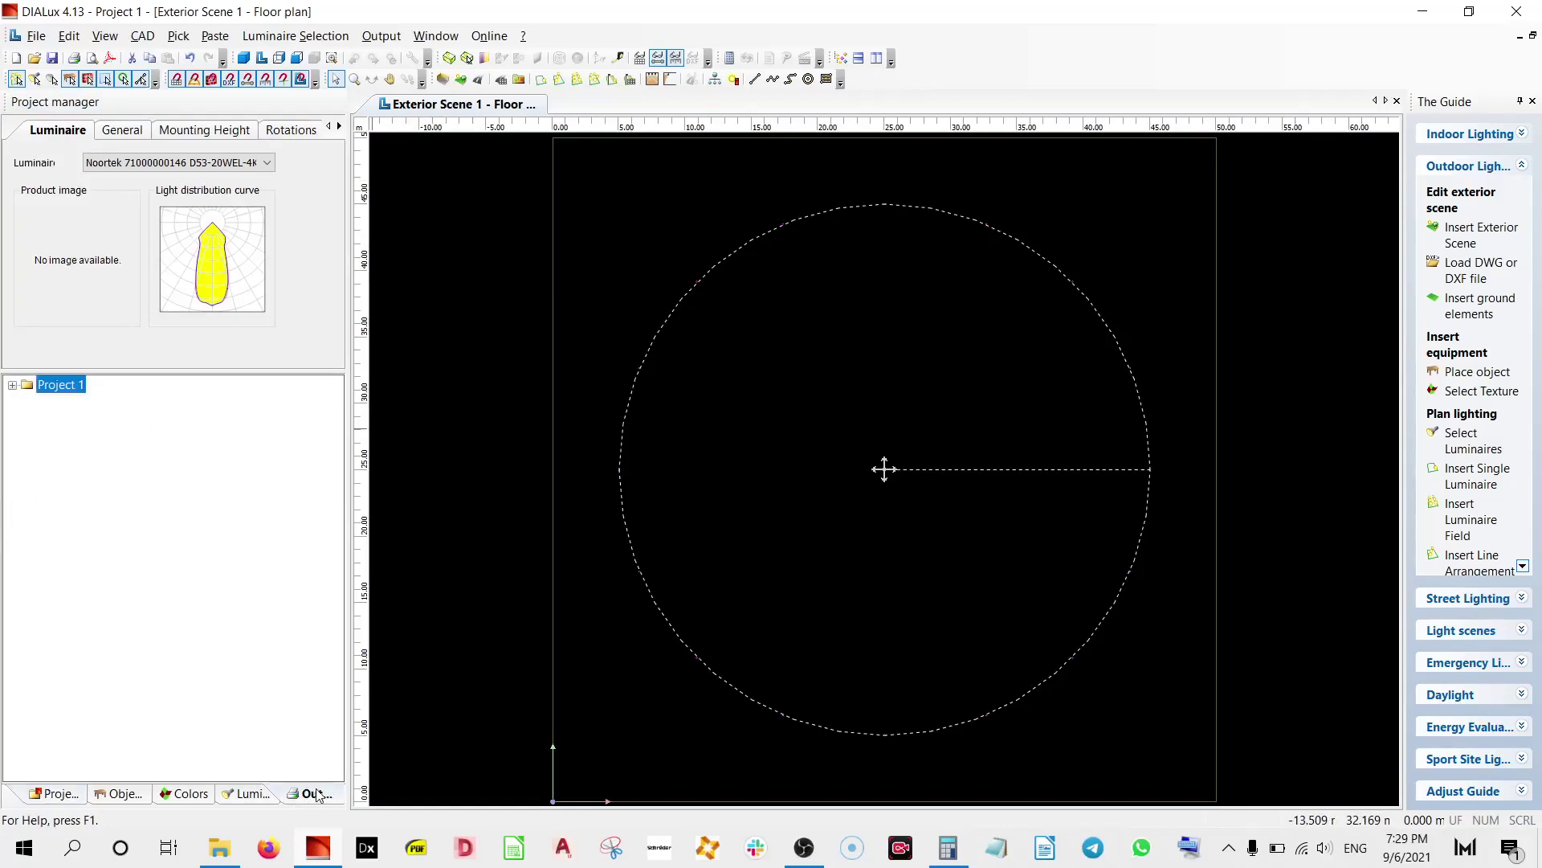
pyautogui.doubleClick(59, 387)
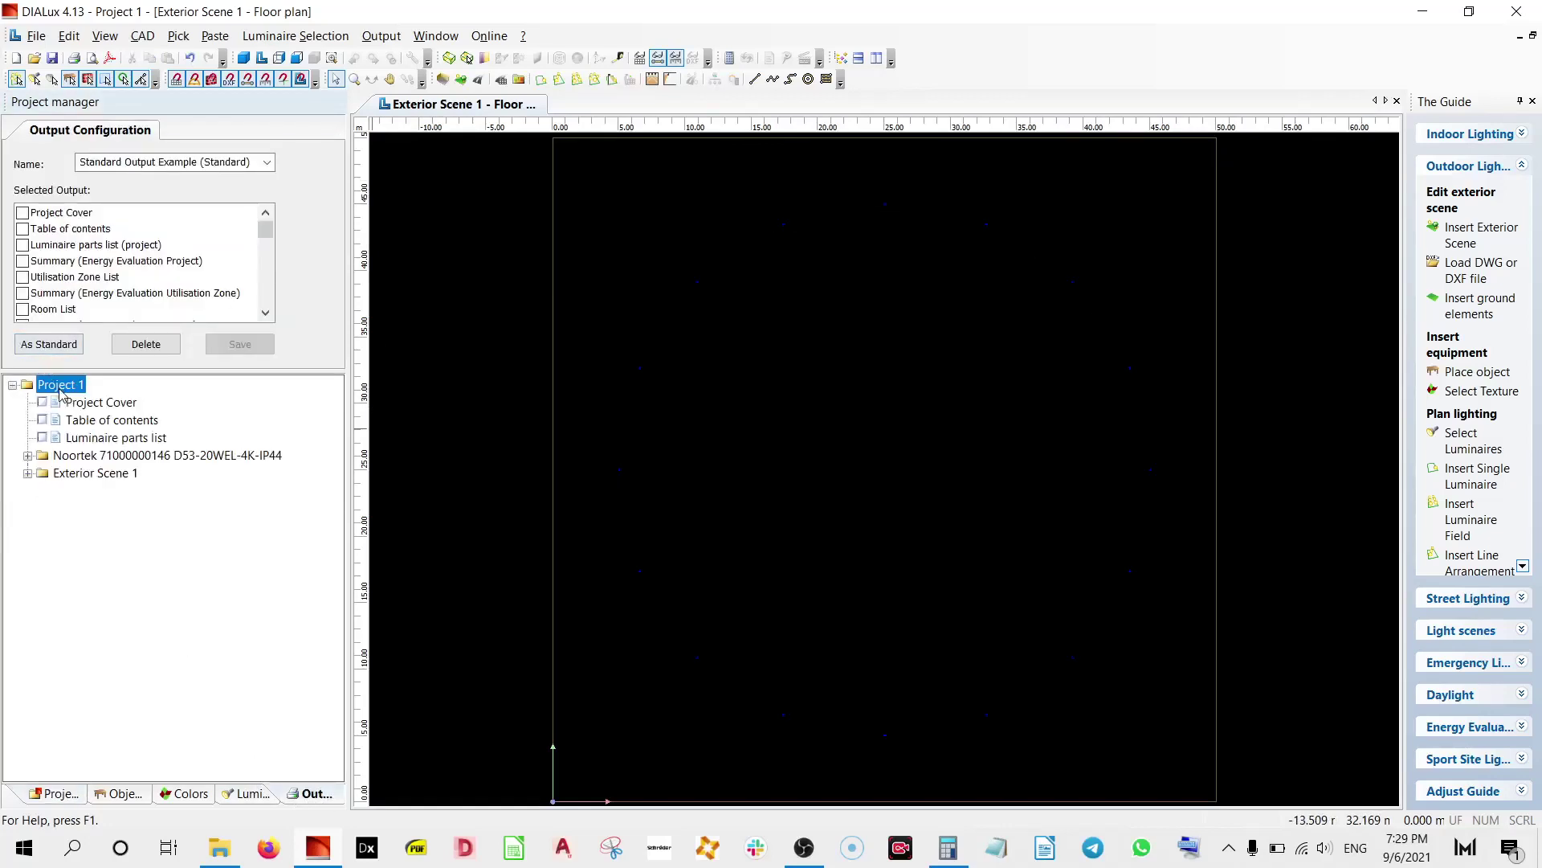
pyautogui.doubleClick(92, 441)
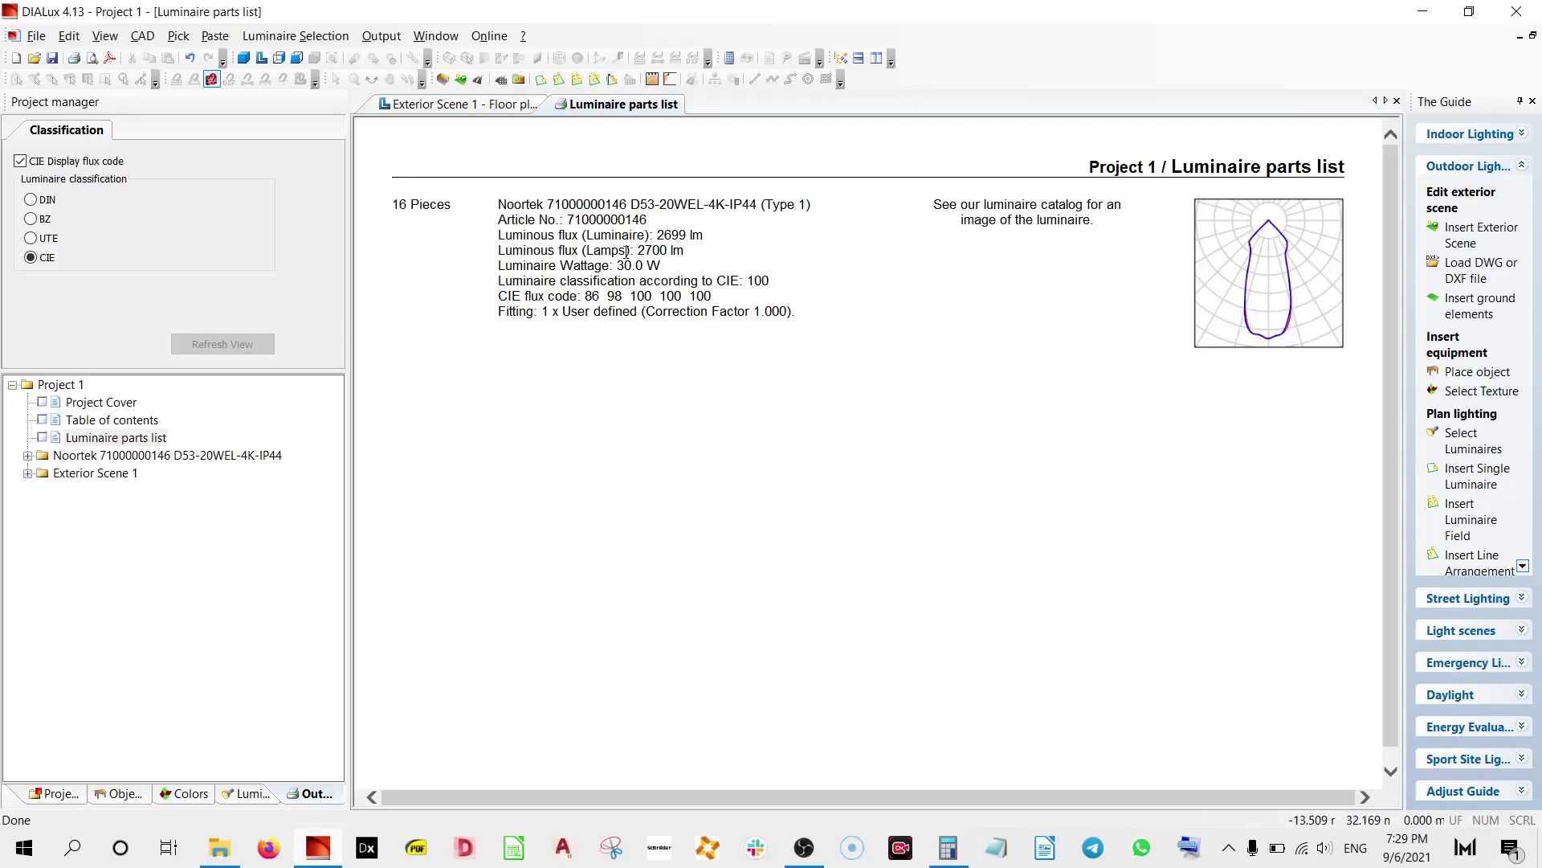
pyautogui.click(470, 104)
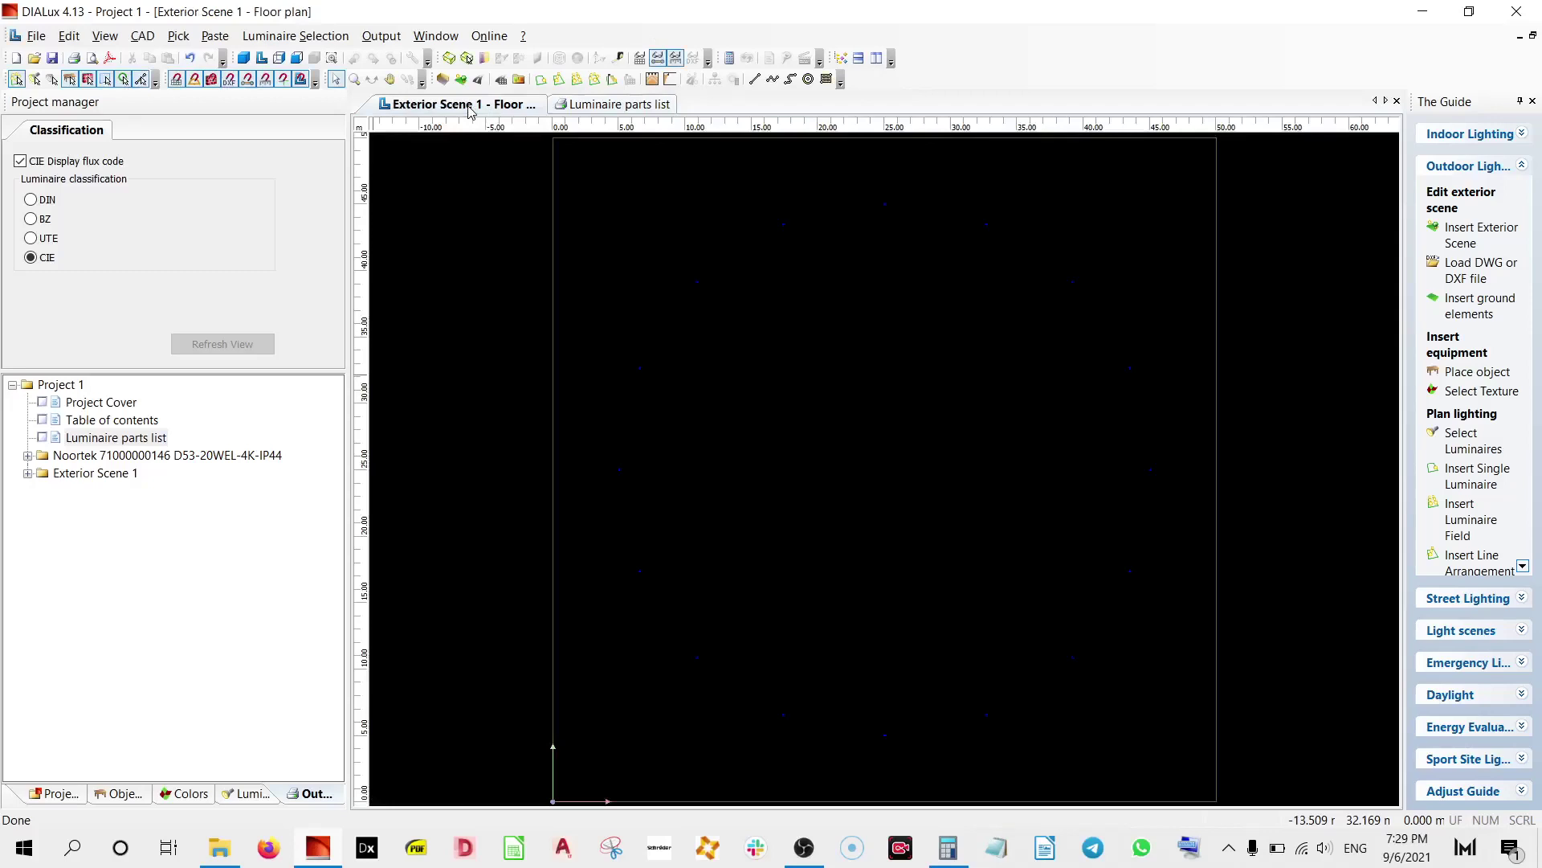
# Show light distribution for all 16 circle luminaires and view the Noortek luminaire's technical data
pyautogui.click(785, 227)
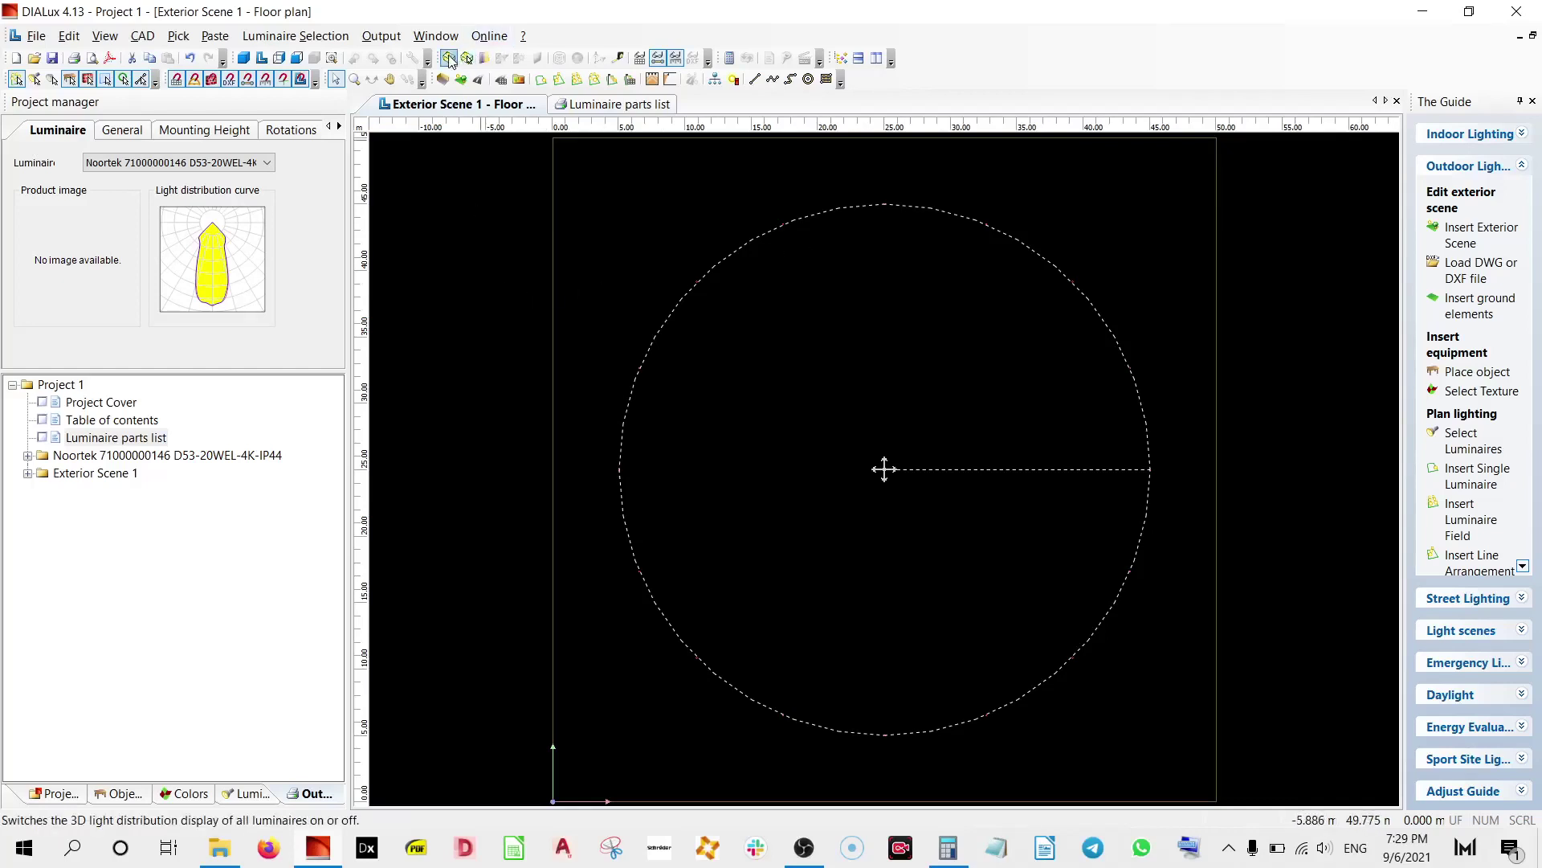
pyautogui.click(449, 59)
pyautogui.click(452, 295)
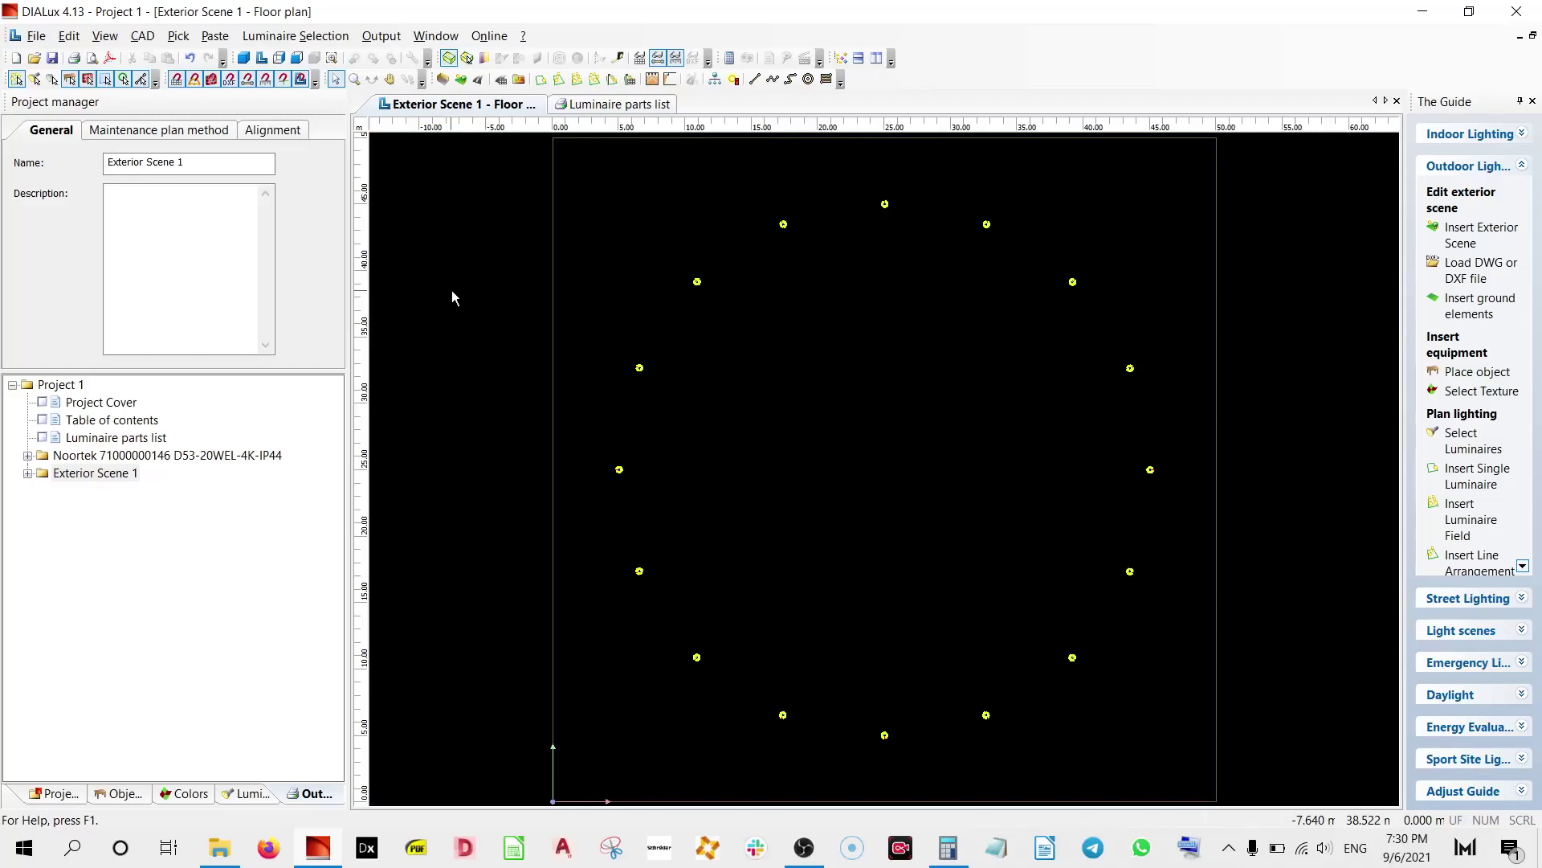
pyautogui.click(55, 796)
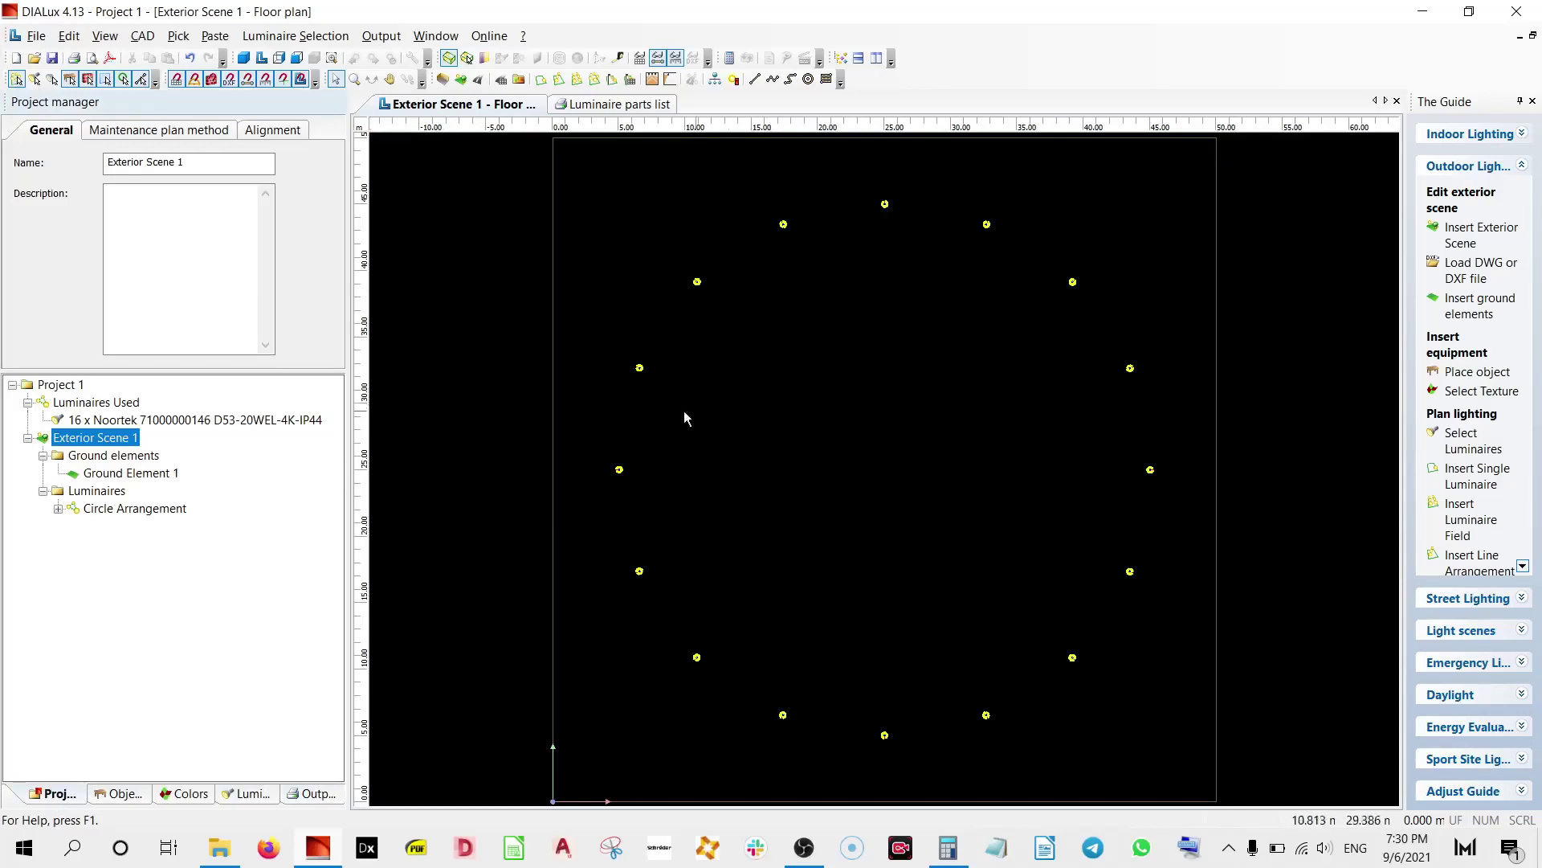
pyautogui.click(220, 421)
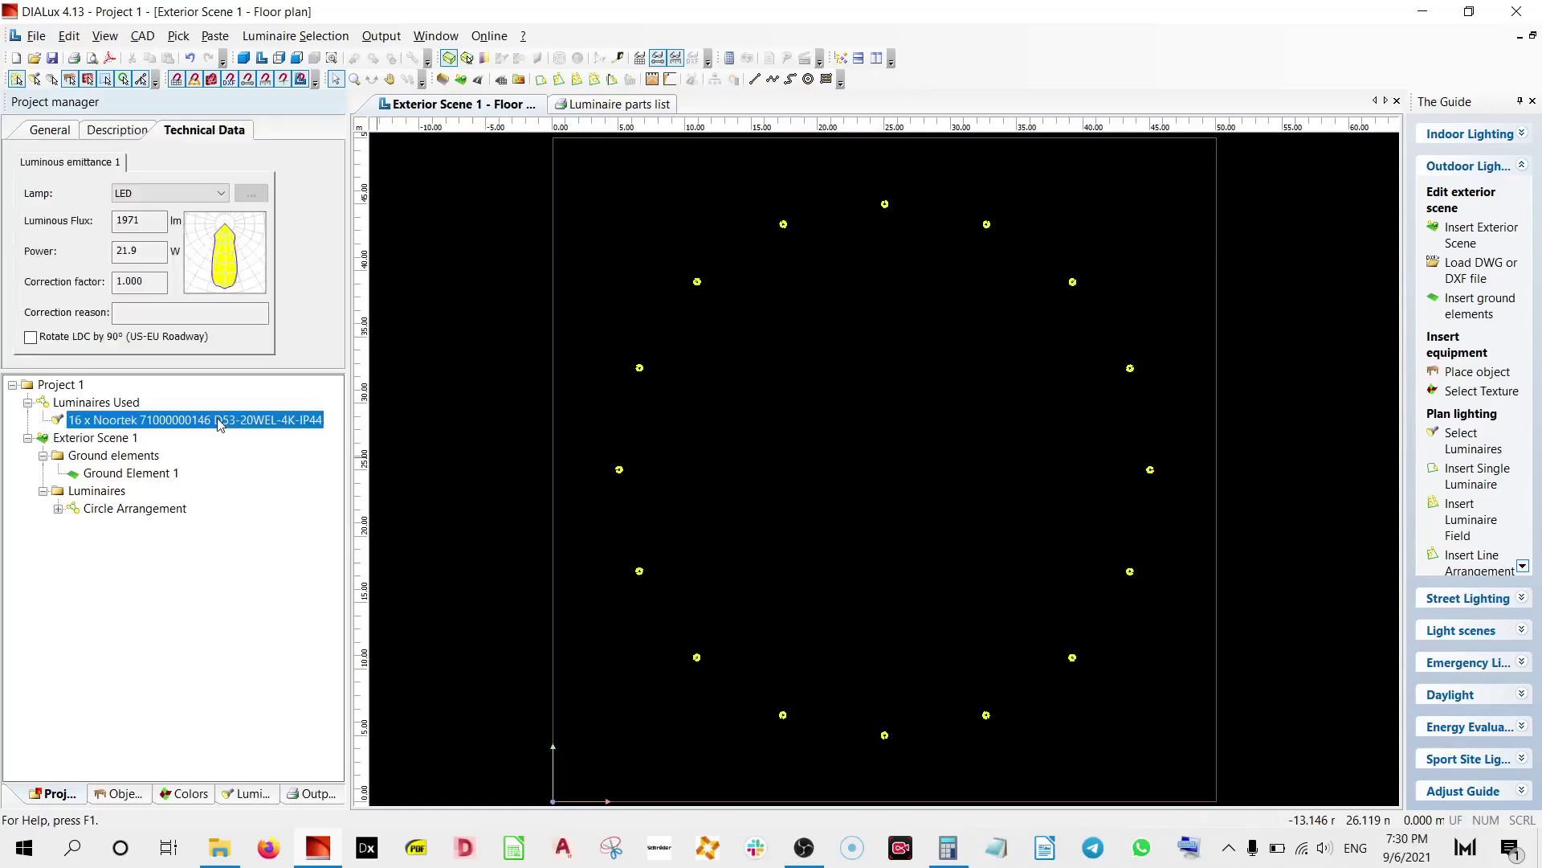